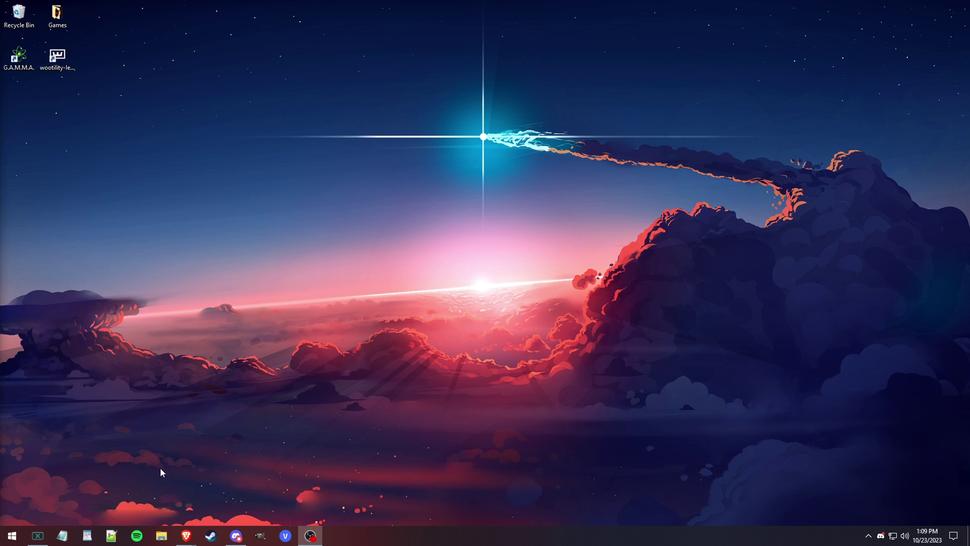
Open Discord and review the GAMMA 0.9.1 patch #11 notes and subsequent hotfix posts in the announcements channel
left_click(236, 535)
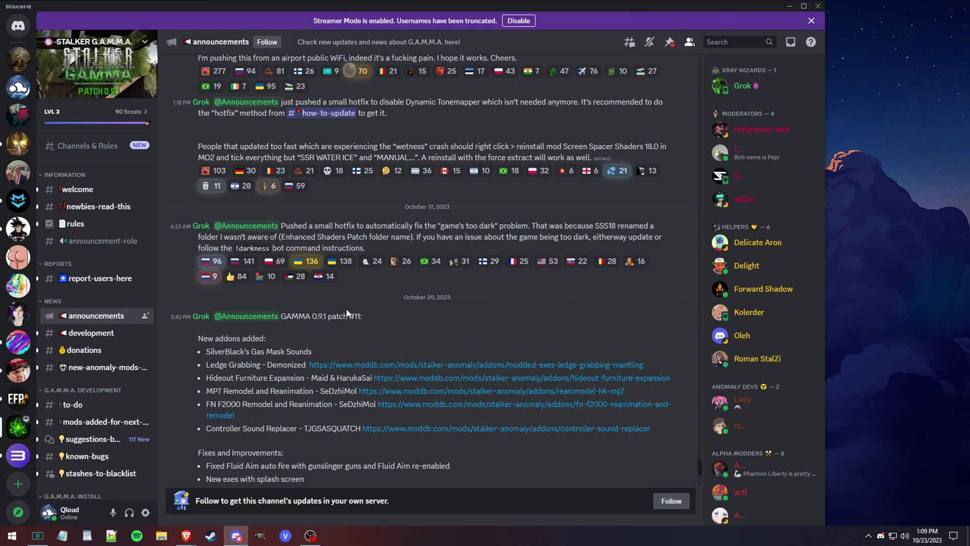
scroll(347, 313, "down", 3)
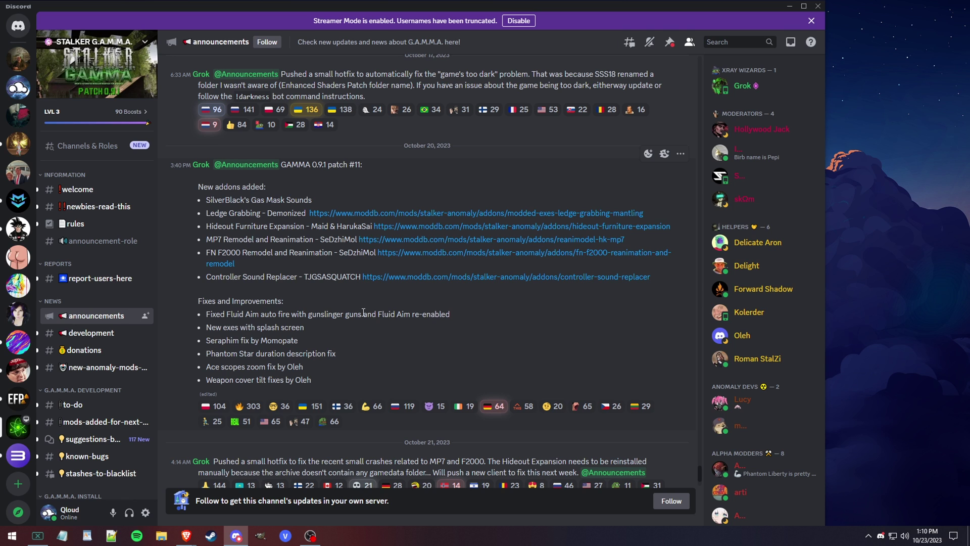
scroll(384, 319, "down", 5)
Switch to File Explorer, open GAMMA RC3's .Grok's Modpack Installer folder on drive E:, and launch G.A.M.M.A. Launcher.exe
key("alt+Tab")
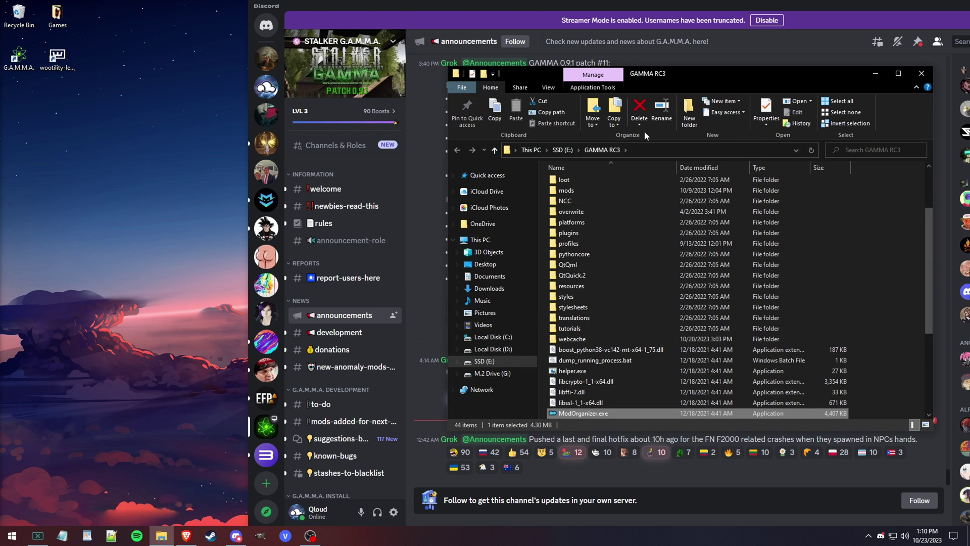
left_click_drag(688, 77, 321, 57)
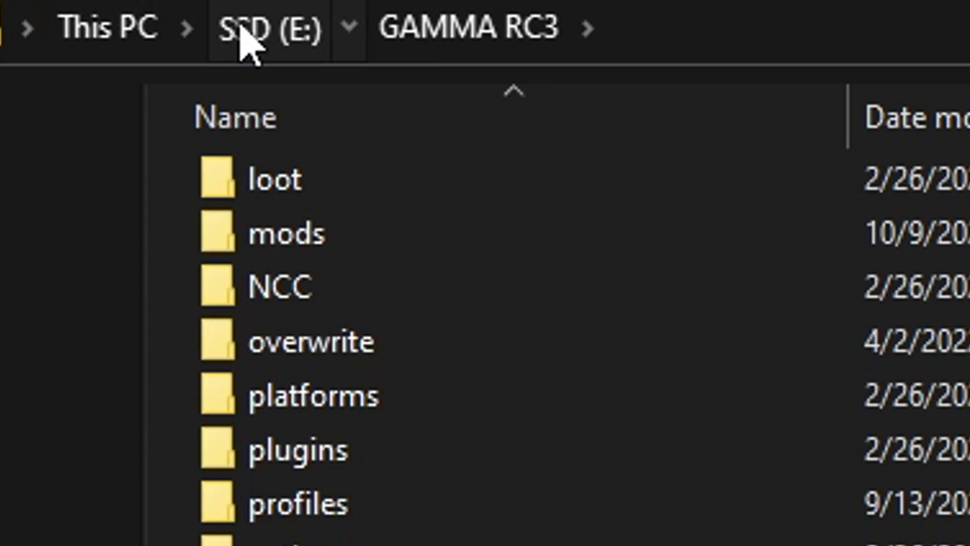
left_click(192, 131)
double_click(303, 518)
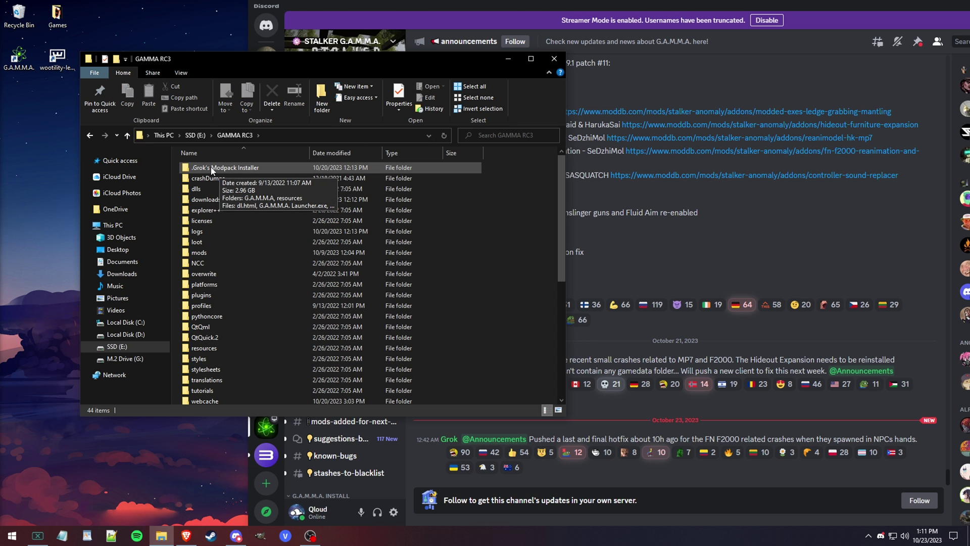
double_click(229, 169)
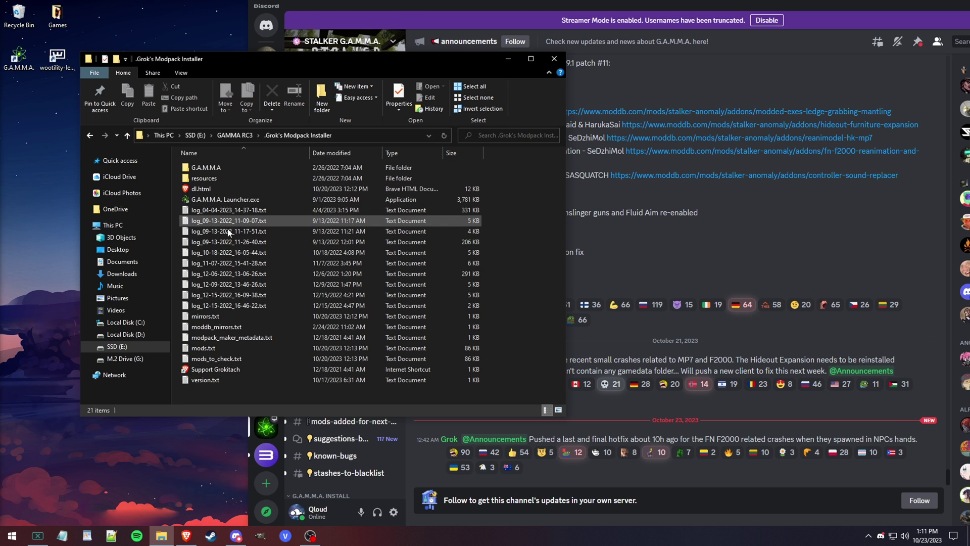
double_click(208, 199)
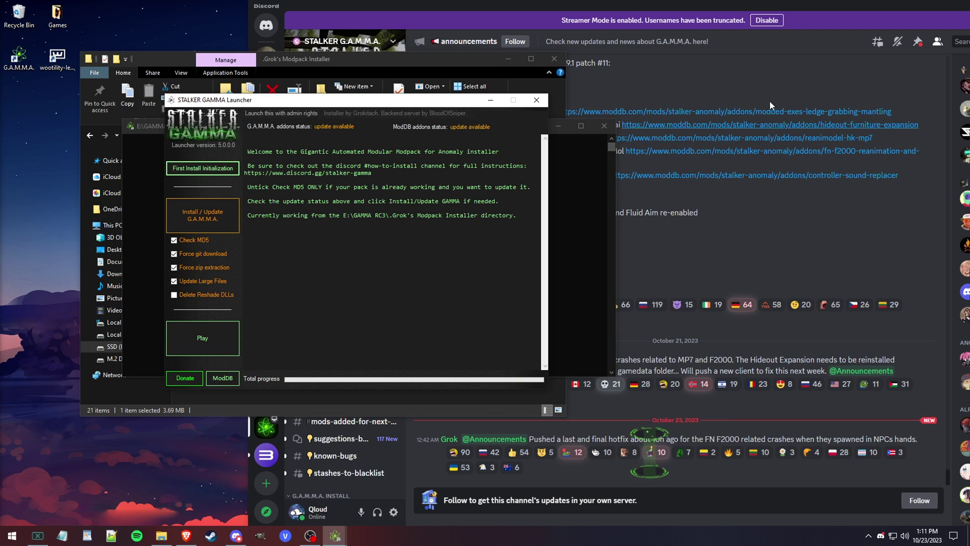
Disable the Check MD5 option in the GAMMA launcher and review the patch notes alongside it
left_click(814, 6)
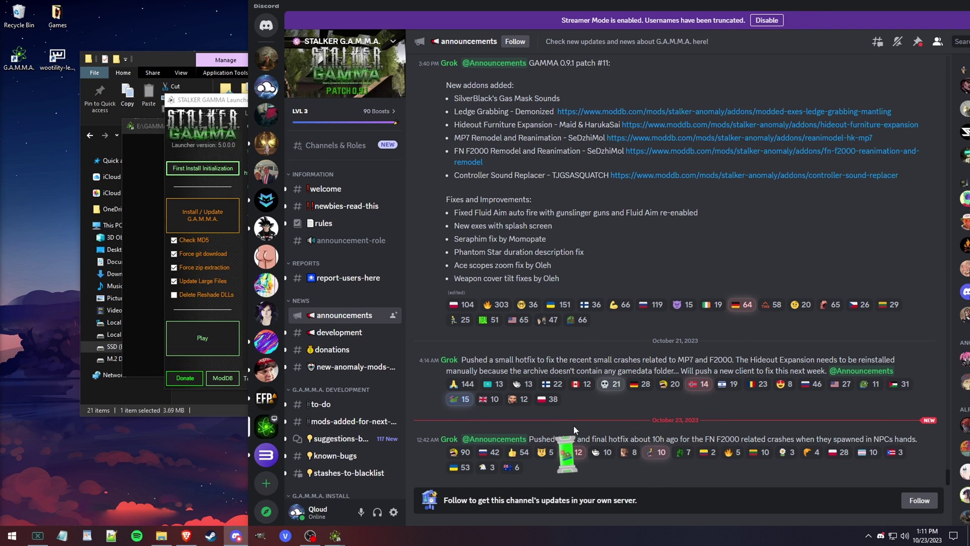
left_click(207, 135)
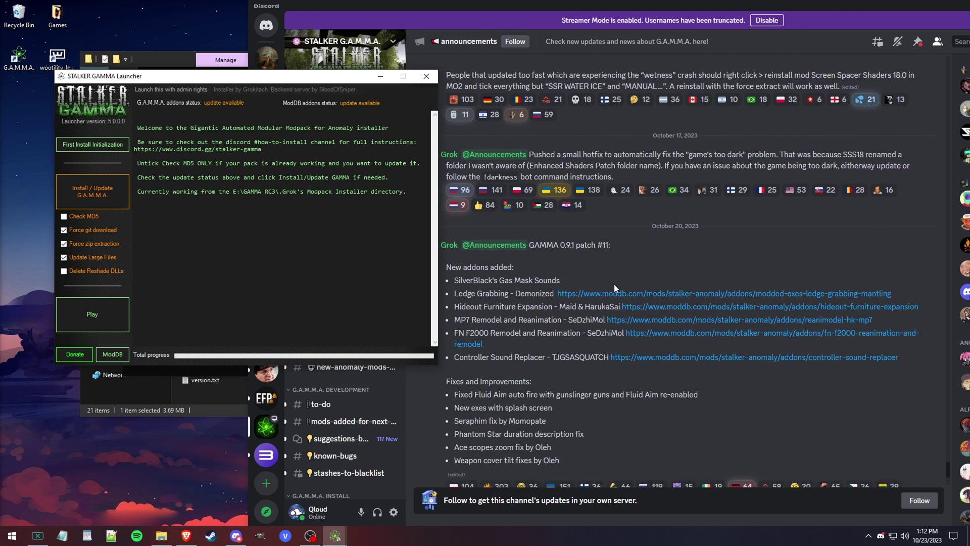
scroll(614, 284, "down", 1)
scroll(639, 267, "up", 3)
left_click_drag(183, 78, 218, 95)
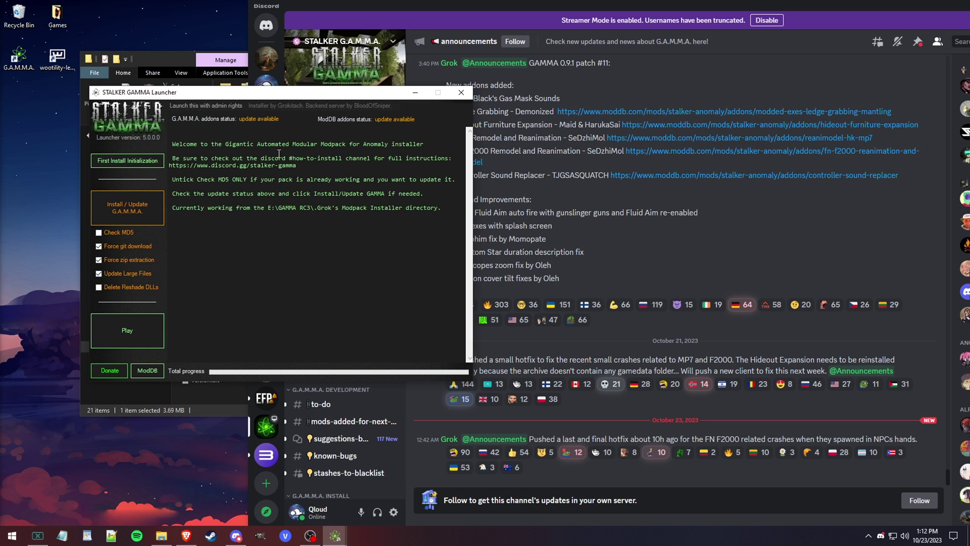
Back up user.ltx from the Anomaly-1.5.1.2 appdata folder to the desktop and close the folder window
left_click(145, 204)
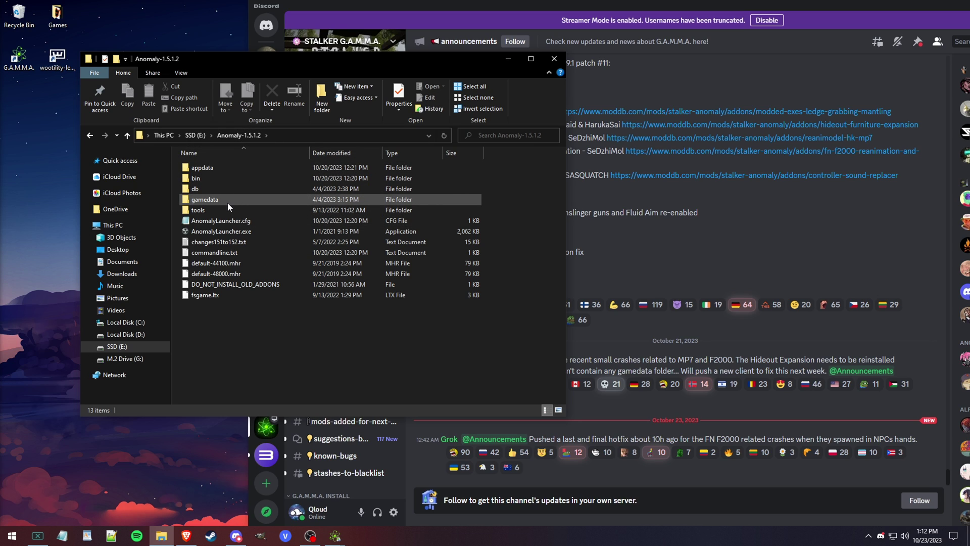
double_click(205, 168)
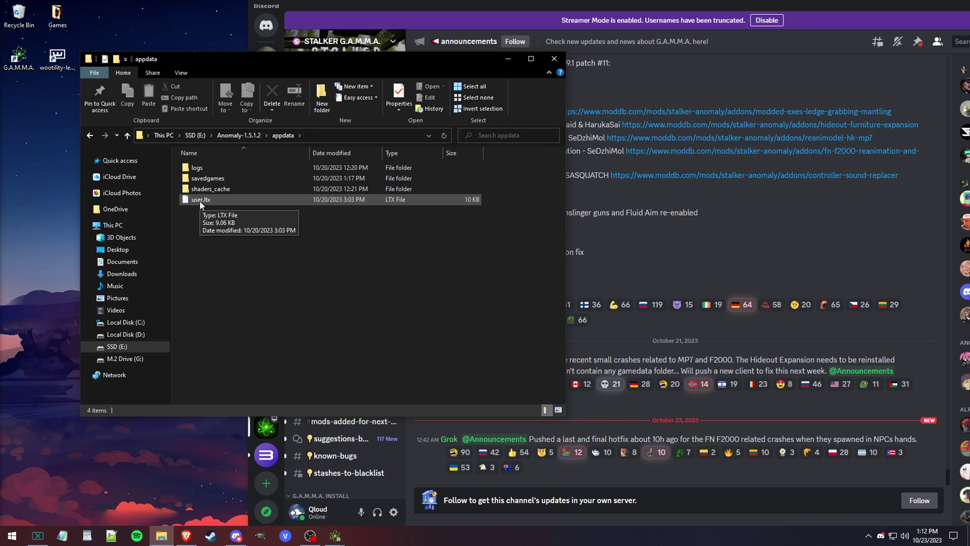
right_click(200, 202)
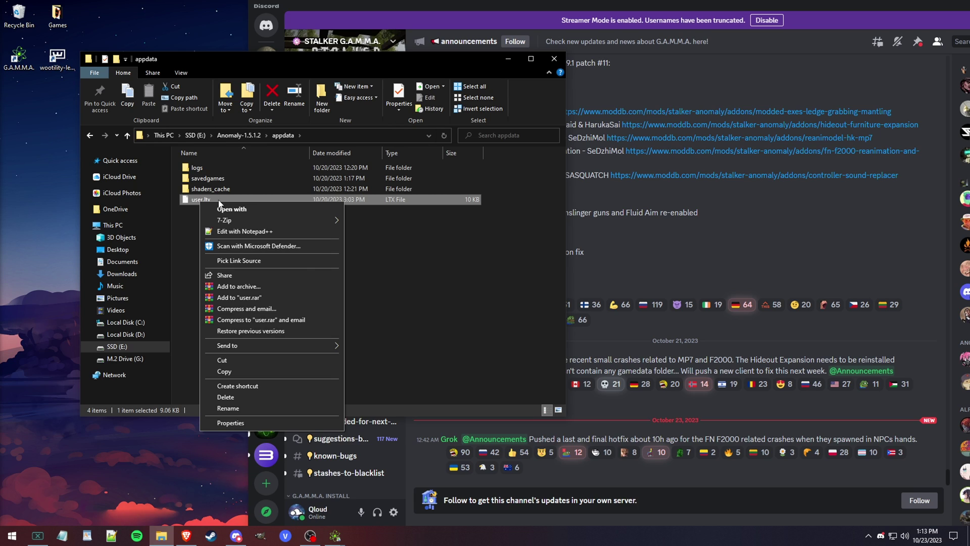
left_click(191, 235)
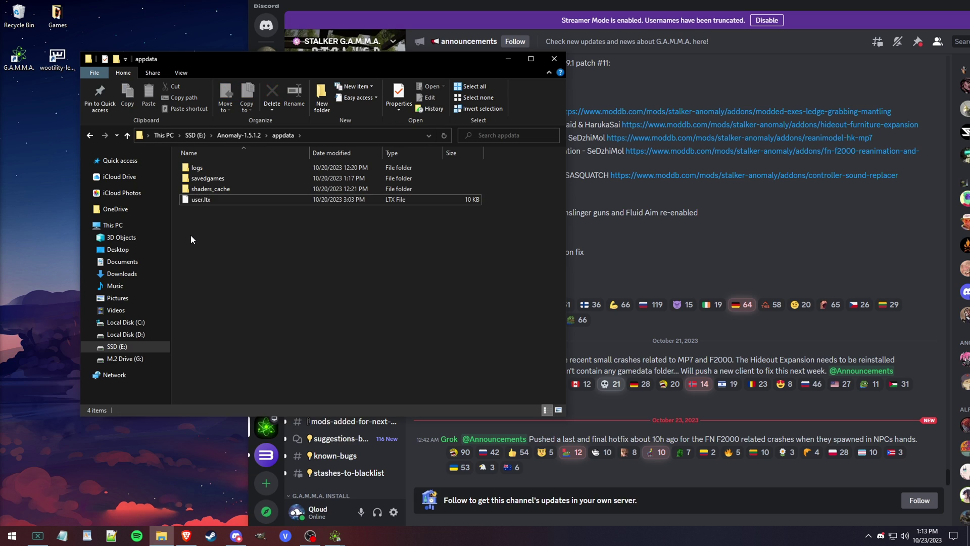
left_click(201, 202)
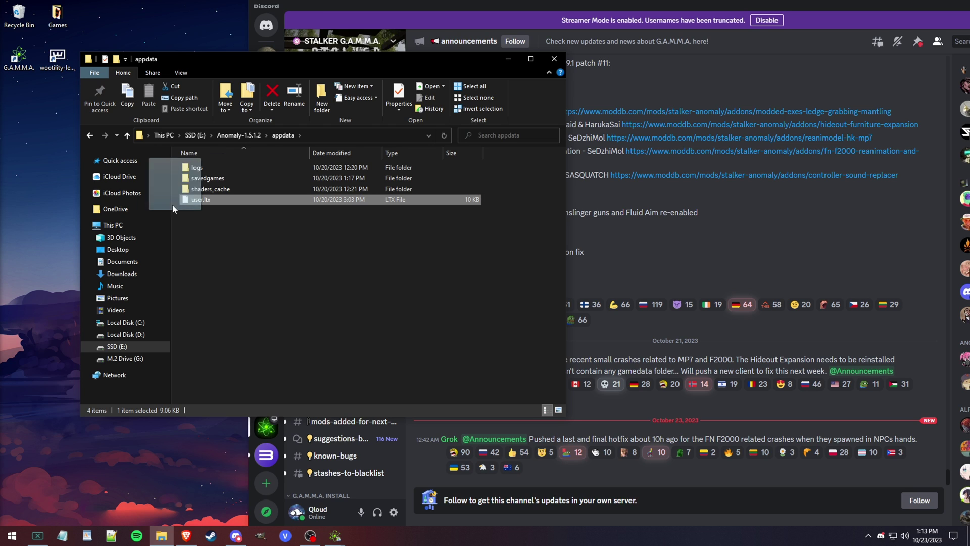
left_click_drag(53, 193, 52, 193)
left_click(238, 186)
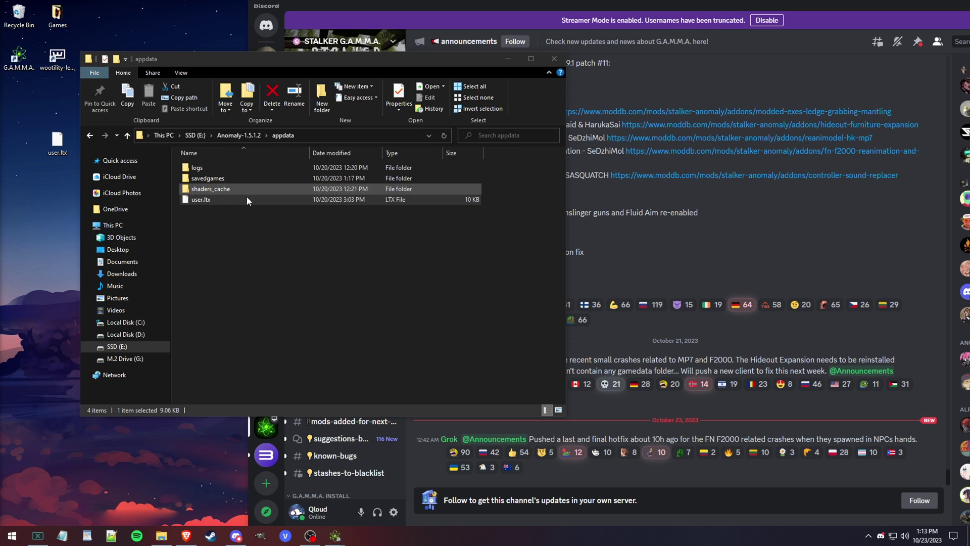
left_click(192, 199)
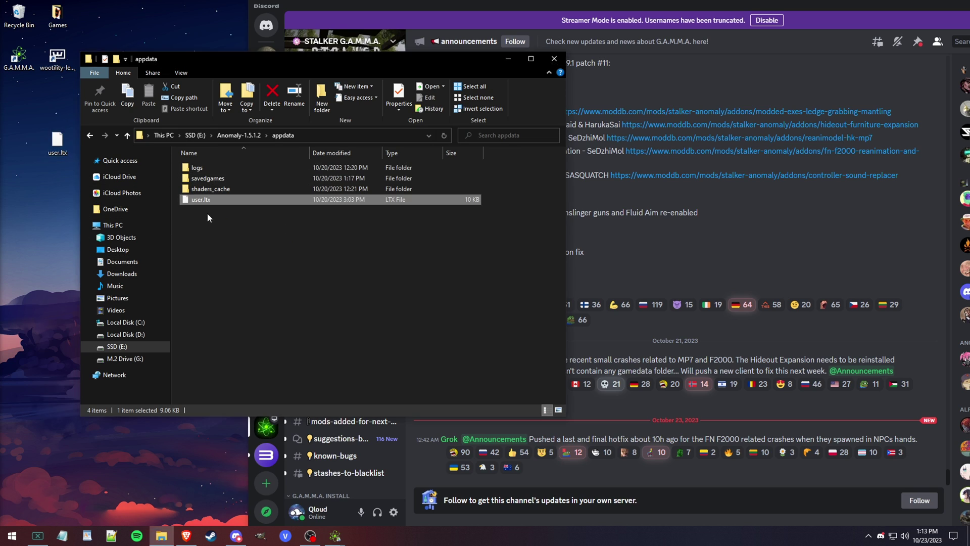
left_click(207, 212)
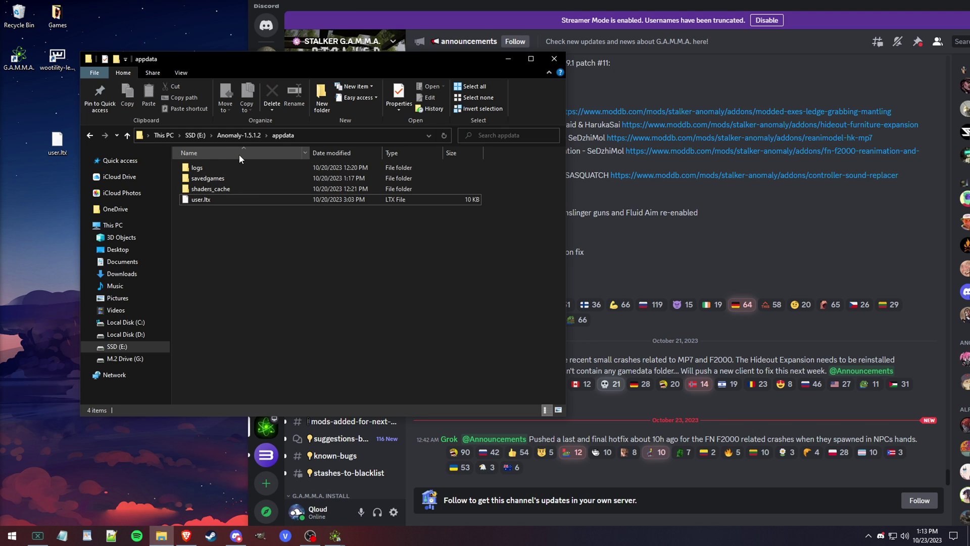
key("ctrl+w")
Open Mod Organizer from the desktop G.A.M.M.A. shortcut and filter the mod list by "mcm"
double_click(21, 59)
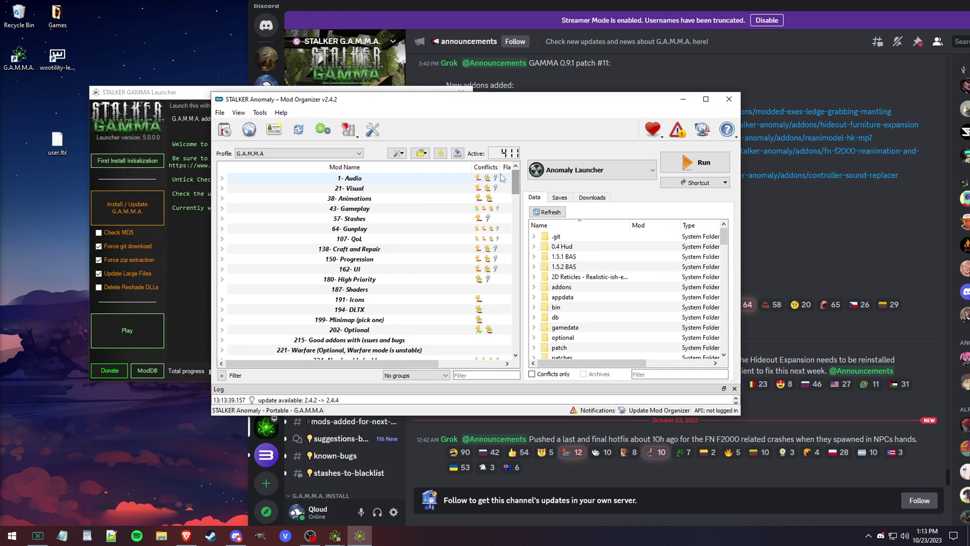
left_click(472, 375)
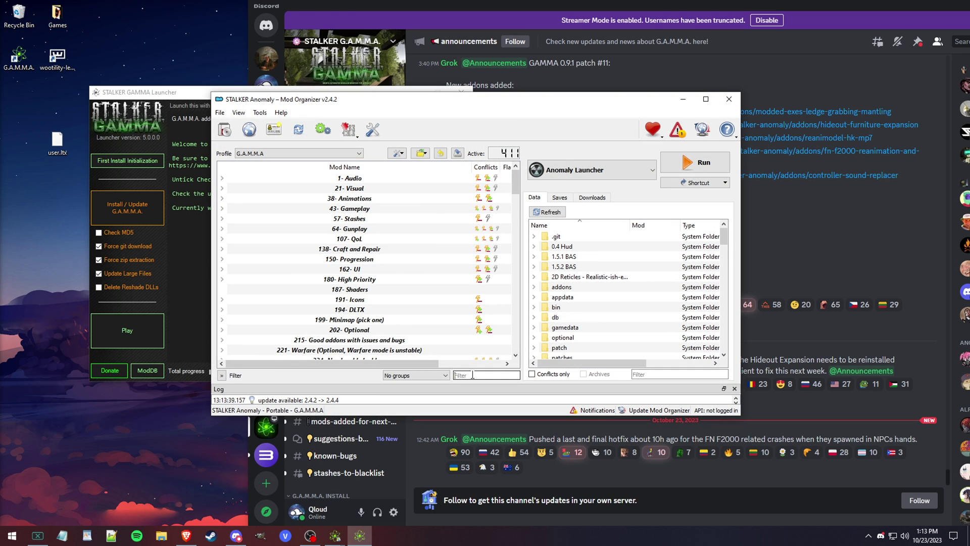
type("mcm")
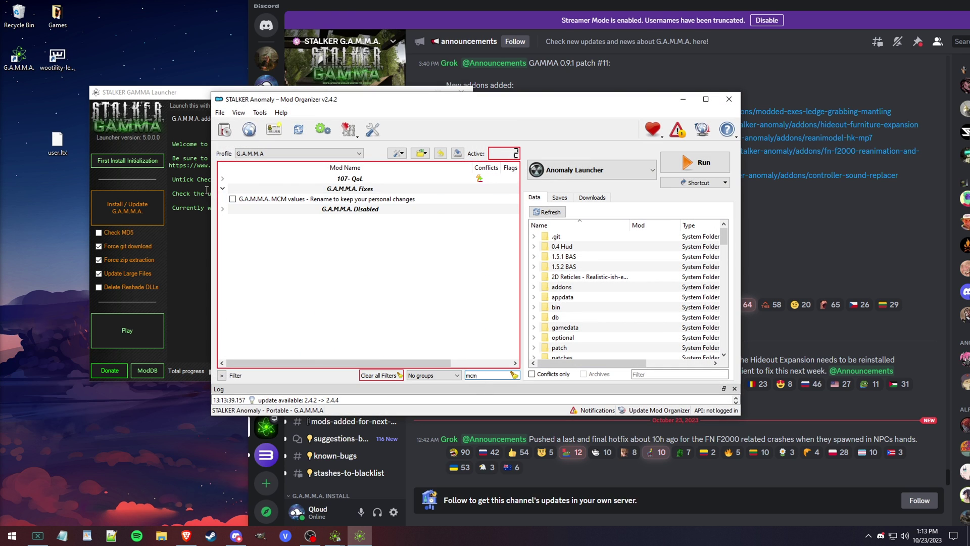
Enable the G.A.M.M.A. MCM values mod and try replacing "Rename to keep your personal changes" in its name with "Saved"
left_click(233, 199)
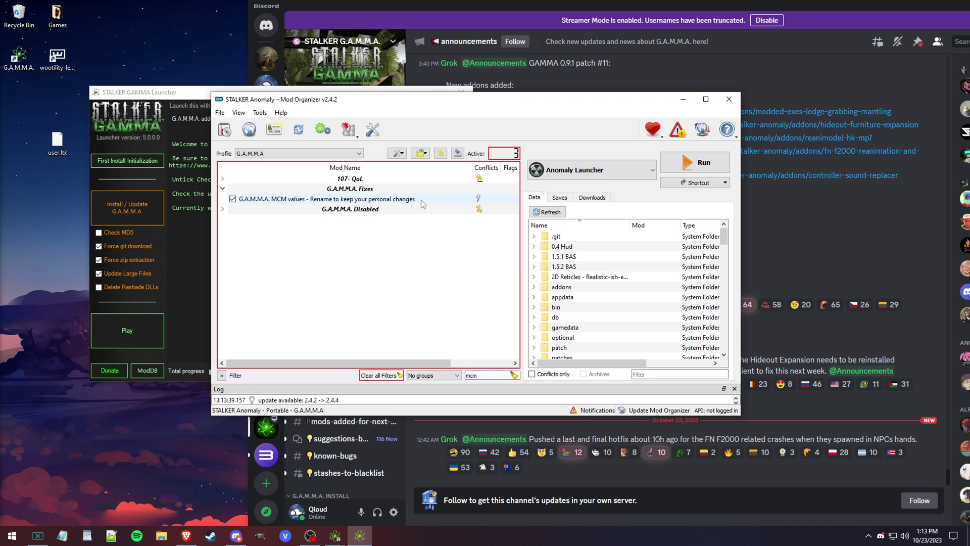
right_click(337, 201)
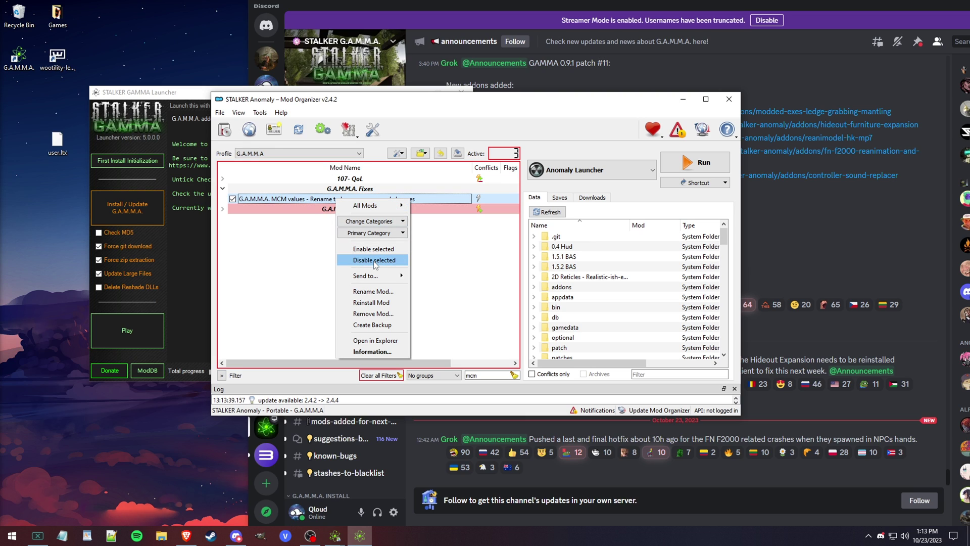
left_click(371, 292)
left_click_drag(310, 199, 414, 199)
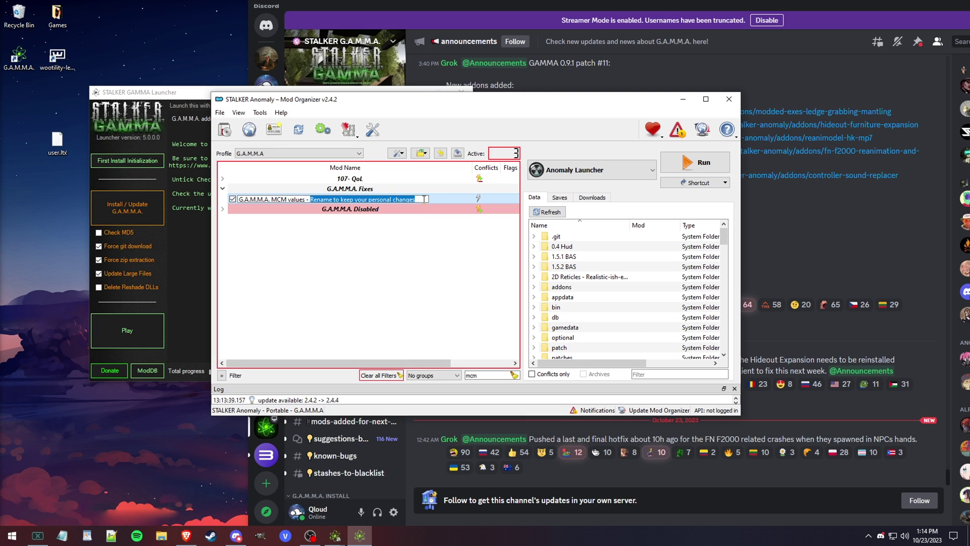
type("Saved")
key("Return")
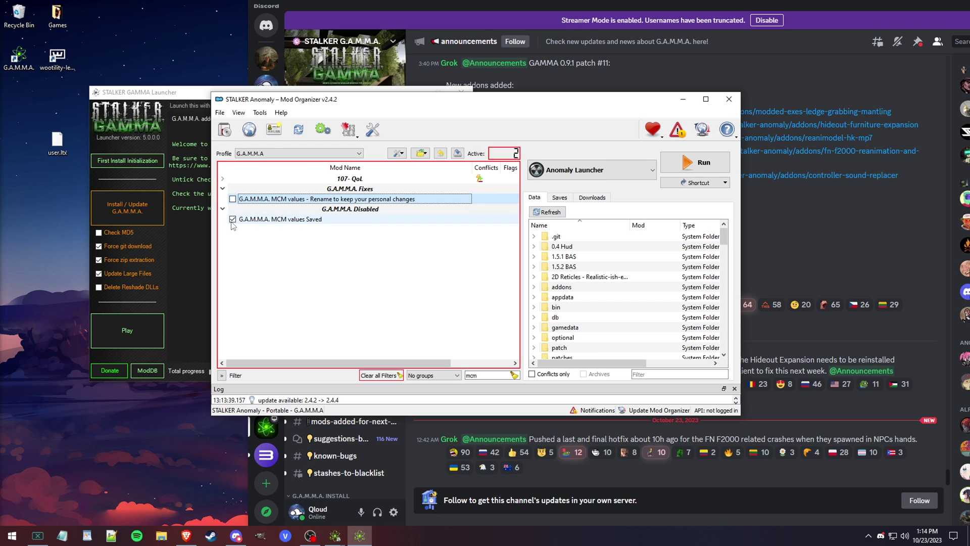
Close Mod Organizer, then run the G.A.M.M.A. install/update and check the addon statuses and installer log
left_click(728, 99)
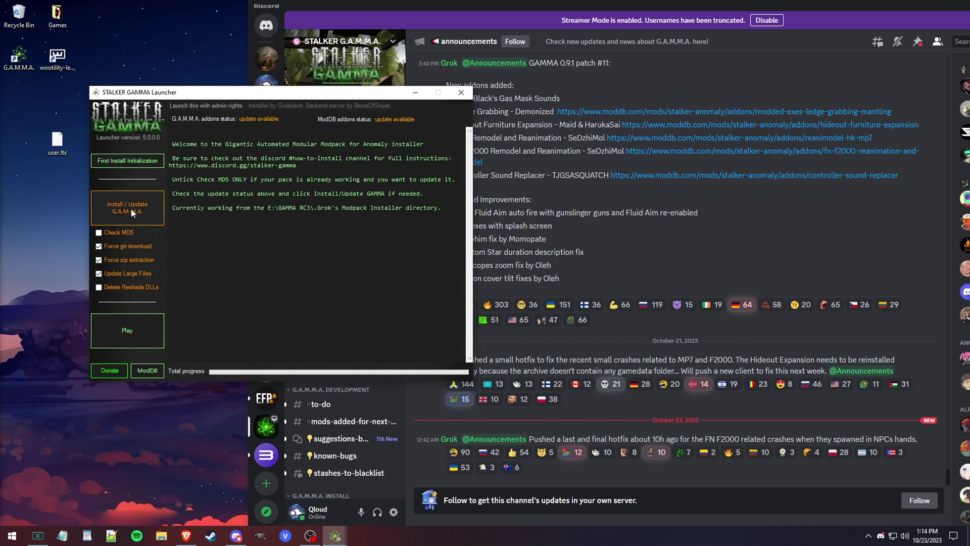
left_click(130, 207)
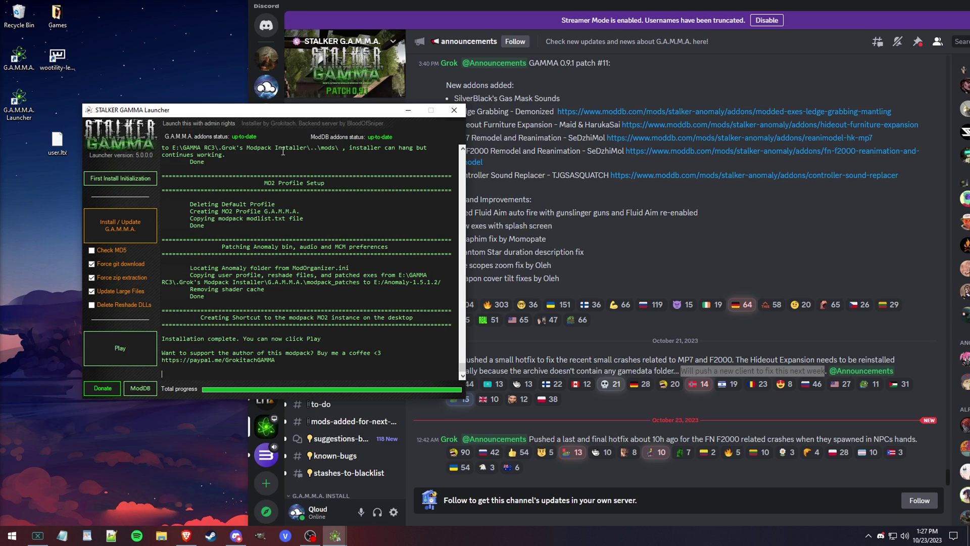
double_click(232, 137)
left_click_drag(368, 137, 395, 137)
left_click(234, 136)
left_click_drag(167, 343, 253, 340)
left_click(284, 339)
Start Mod Organizer with the launcher's Play option and filter the mod list by "mcm"
left_click(123, 353)
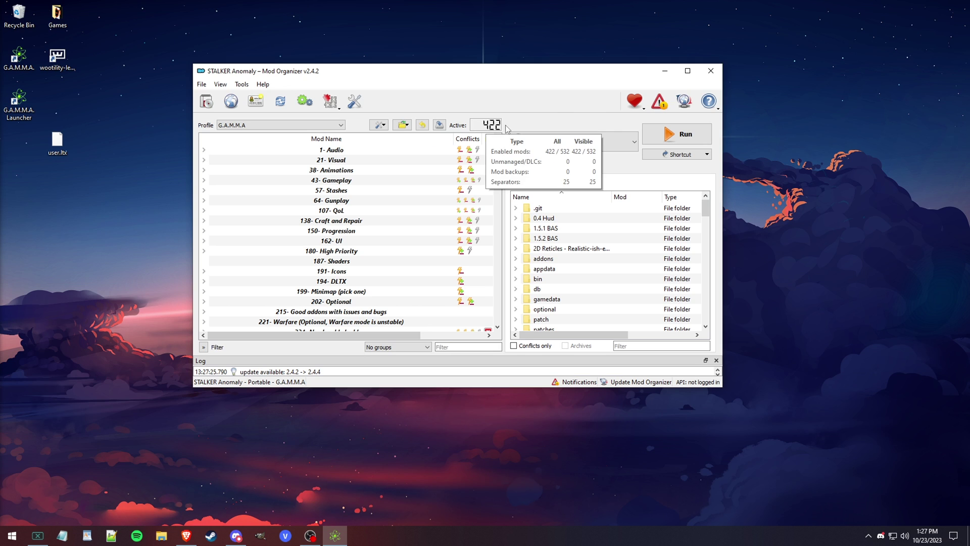
mouse_move(498, 127)
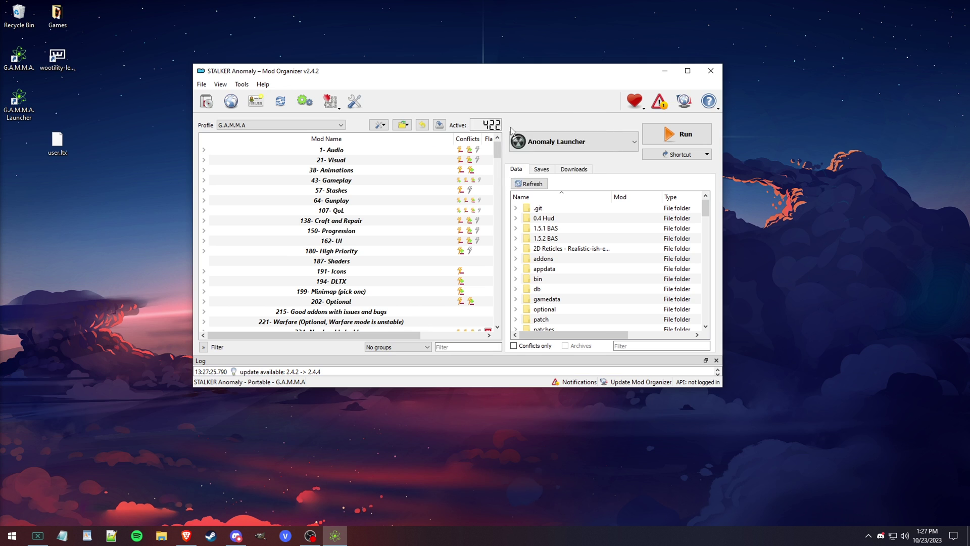
left_click(441, 346)
type("mcm")
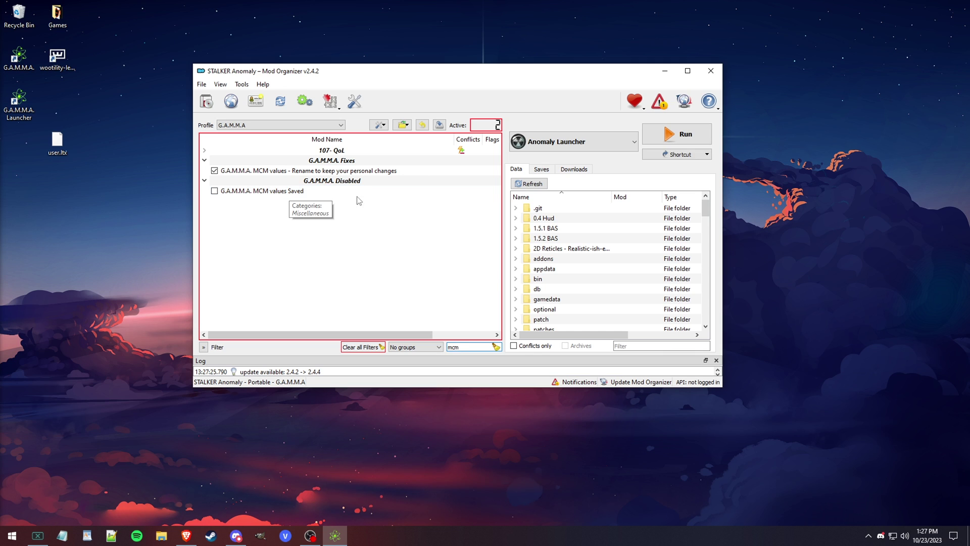
Enable "G.A.M.M.A. MCM values Saved" and disable "G.A.M.M.A. MCM values - Rename to keep your personal changes"
left_click(214, 190)
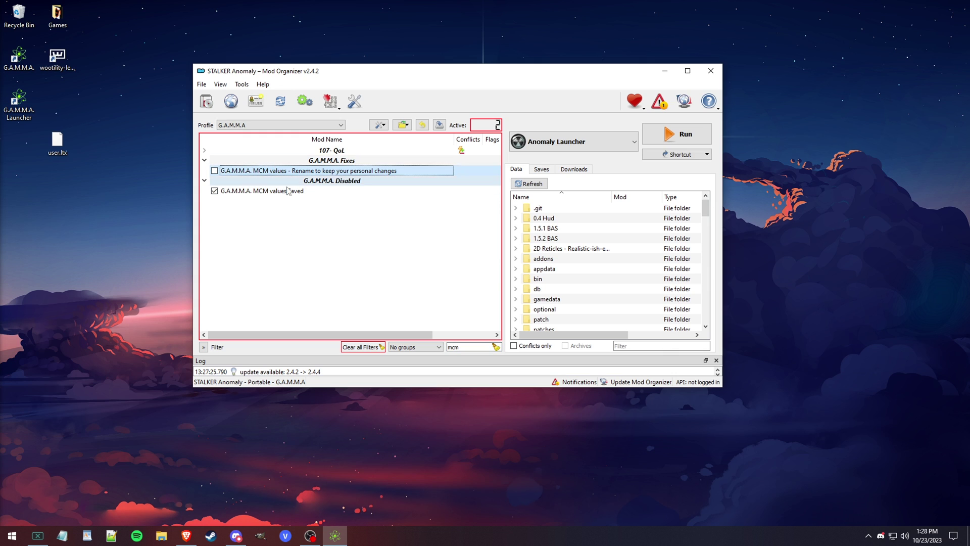
left_click(272, 193)
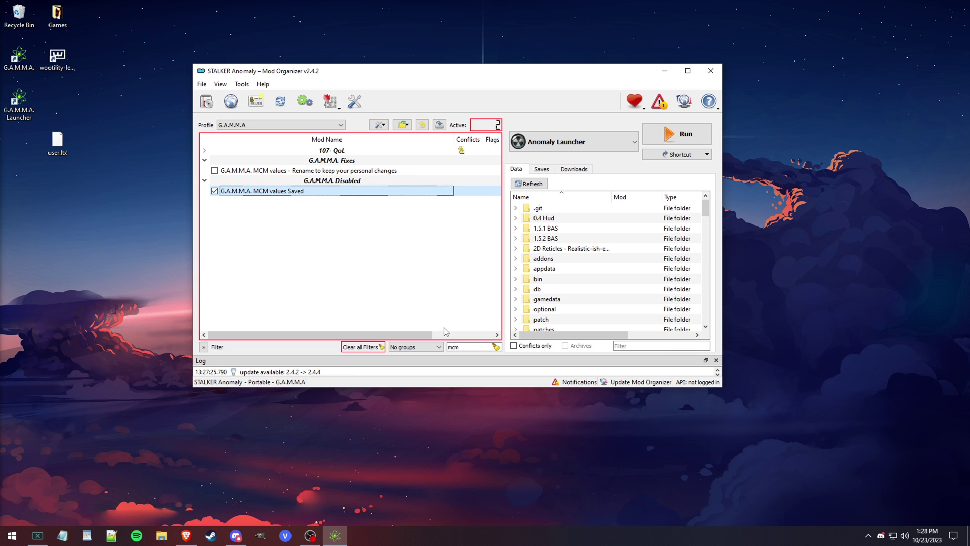
double_click(463, 346)
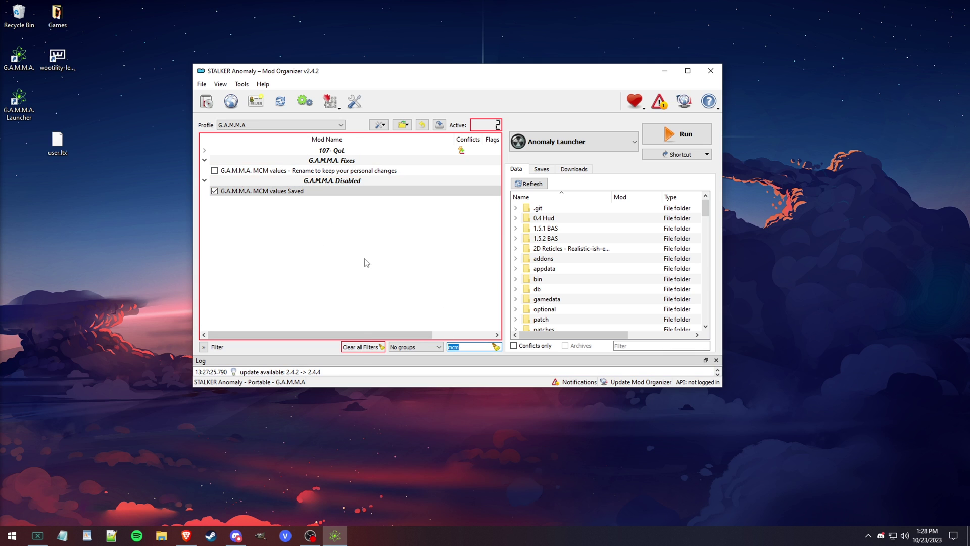
In File Explorer, open the appdata folder of Anomaly-1.5.1.2 on drive E: and replace its user.ltx with the desktop copy
key("alt+Tab")
left_click(358, 121)
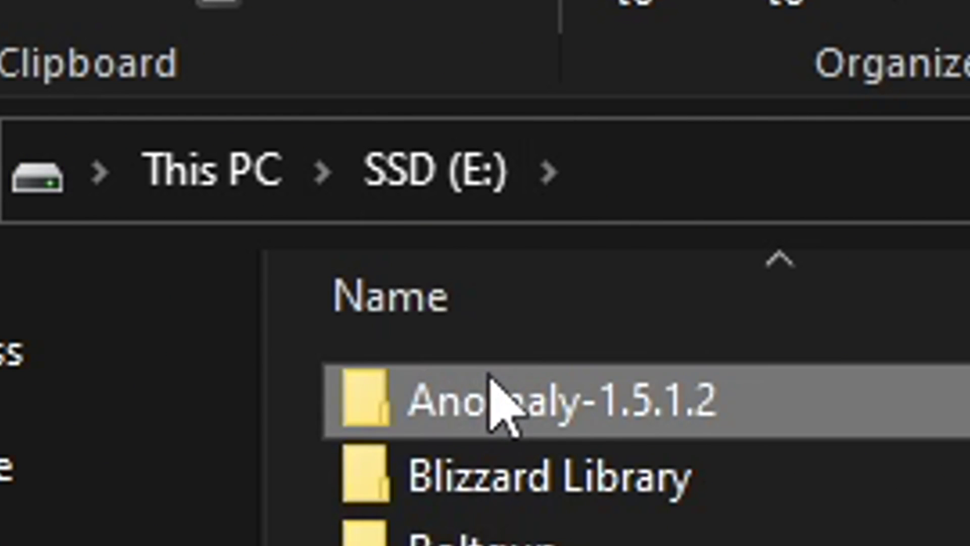
double_click(366, 153)
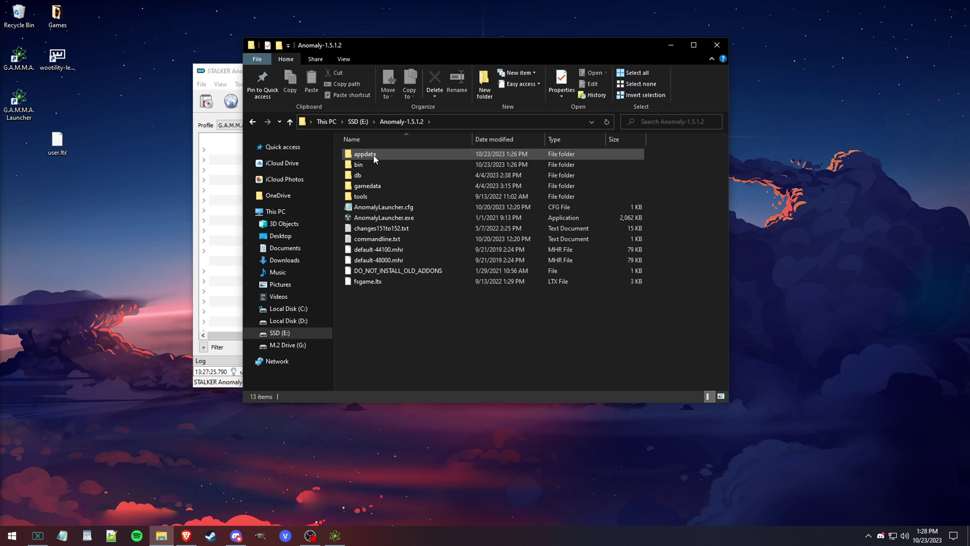
left_click_drag(454, 50, 494, 46)
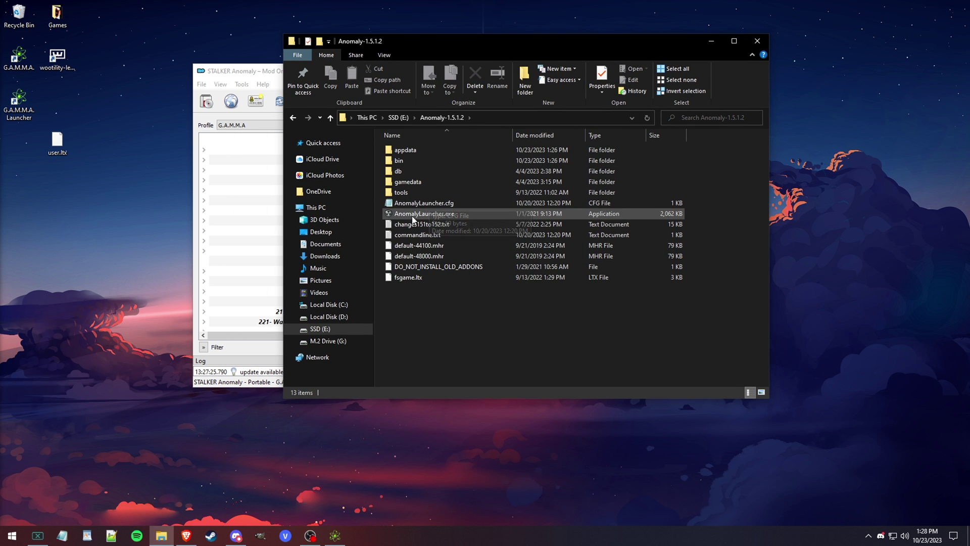
double_click(411, 150)
left_click(402, 171)
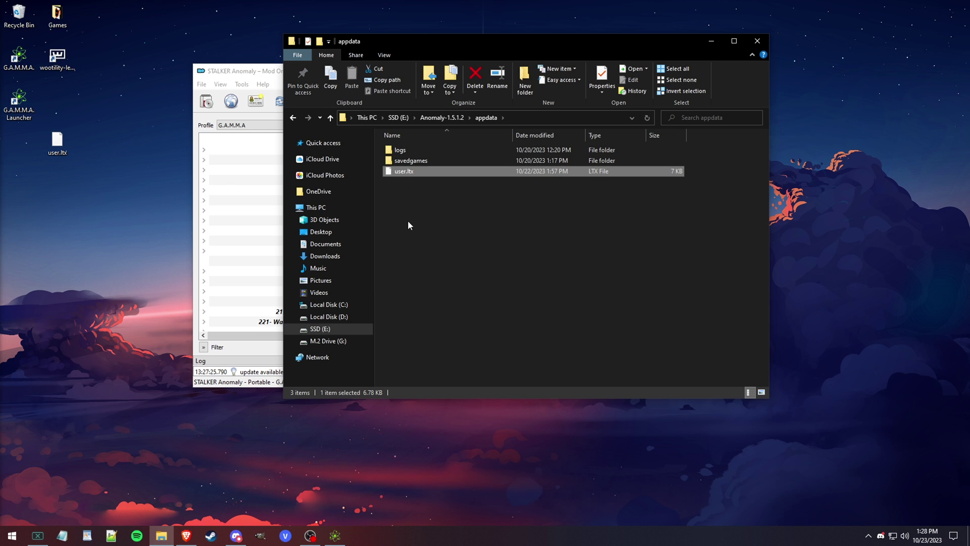
left_click_drag(56, 143, 438, 216)
left_click(417, 191)
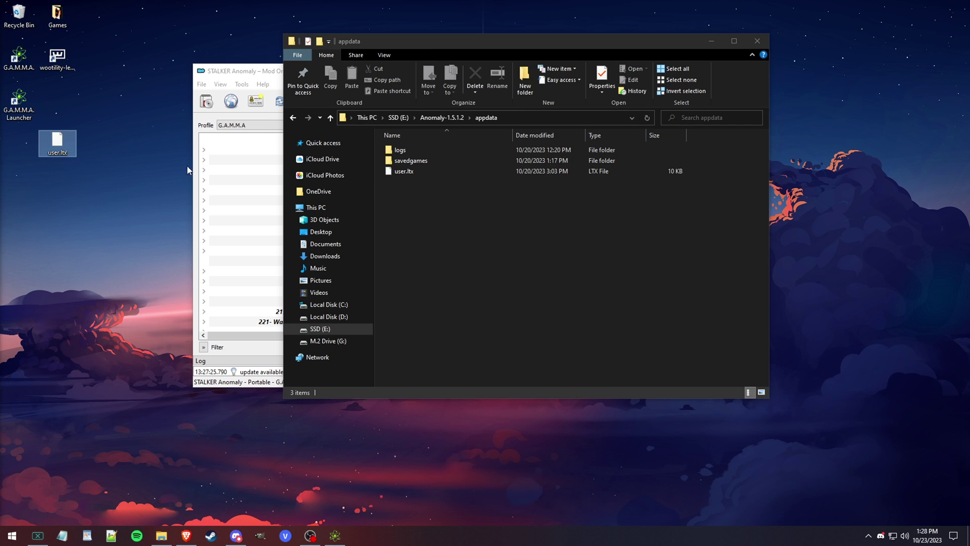
left_click(757, 40)
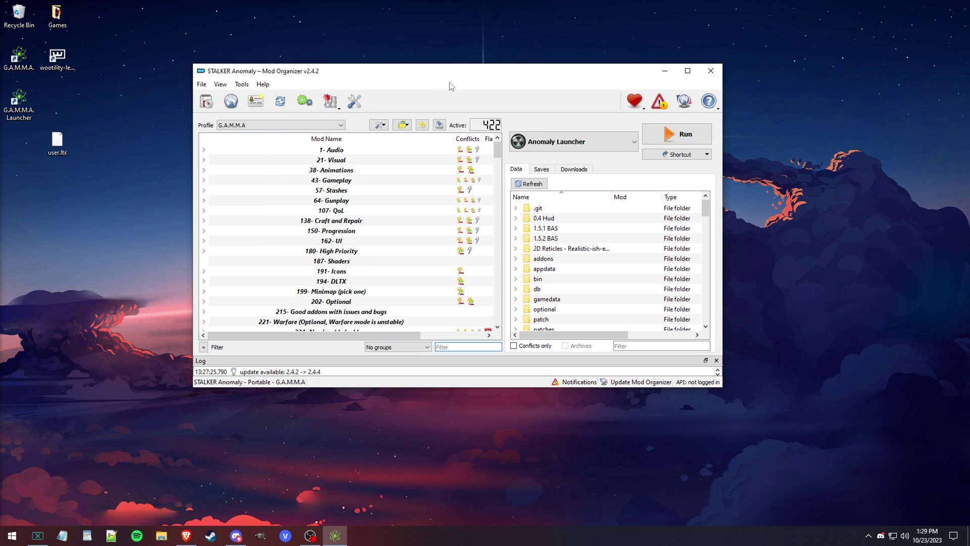
In Mod Organizer's "202- Optional" group, disable "203- YACS Better Campfire Saves" and enable "214- New Item Highlight"
left_click_drag(450, 79, 455, 77)
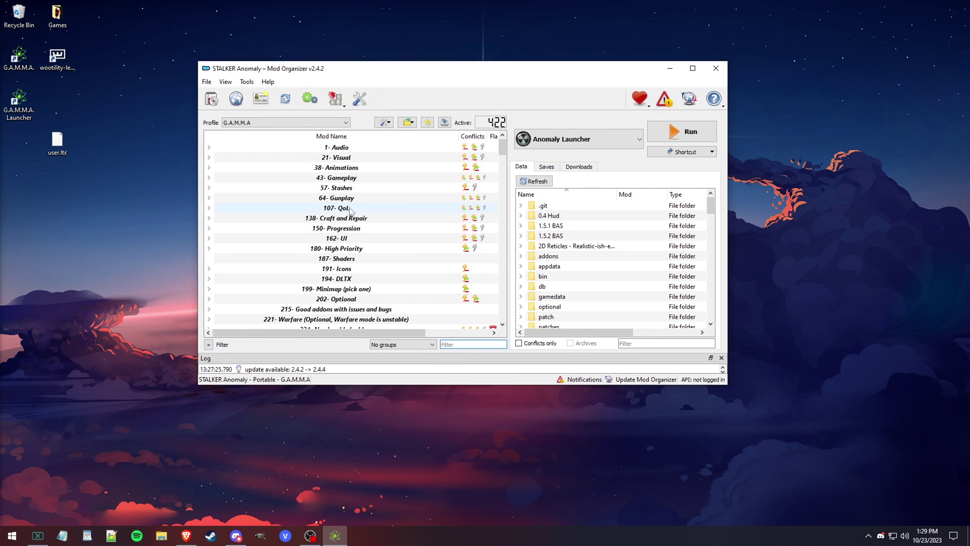
scroll(320, 243, "down", 8)
scroll(319, 242, "up", 5)
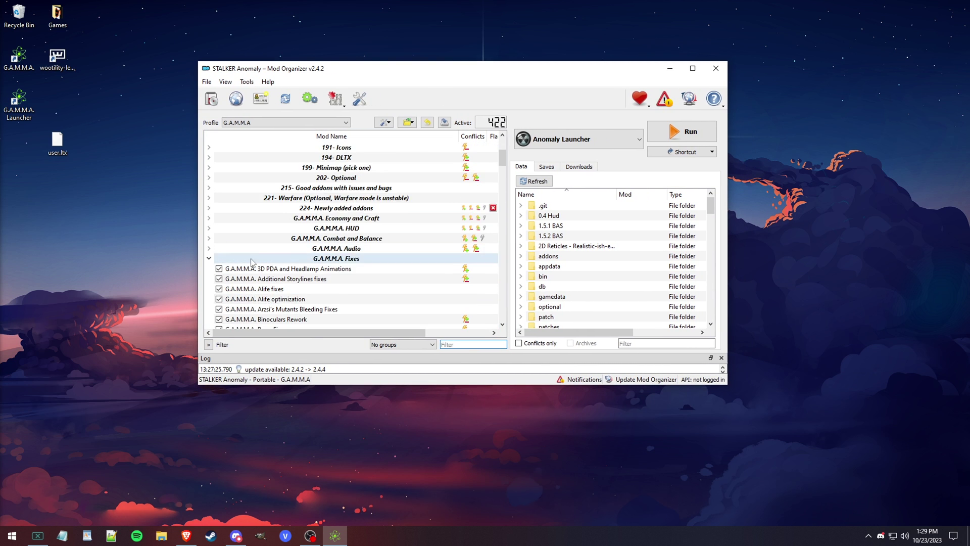
scroll(256, 251, "down", 2)
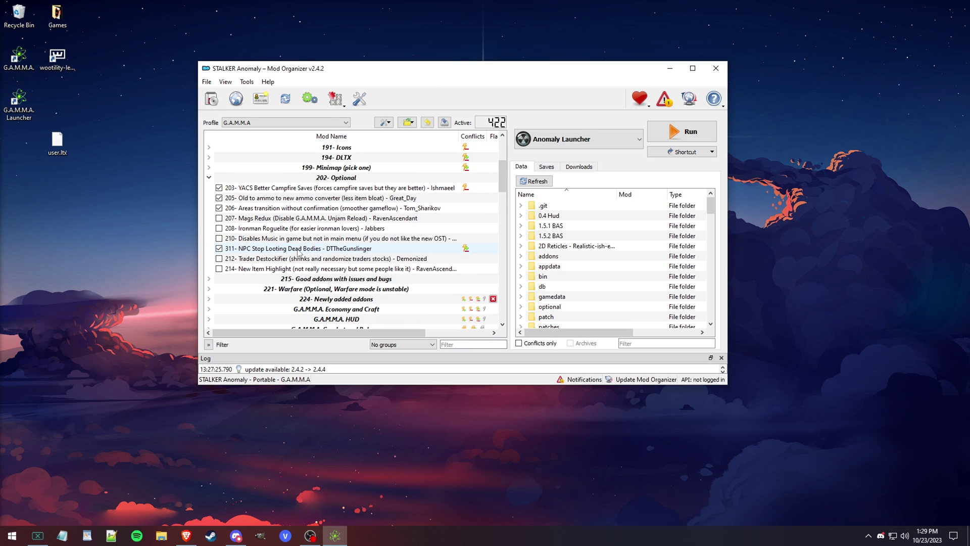
left_click(218, 218)
scroll(343, 252, "up", 1)
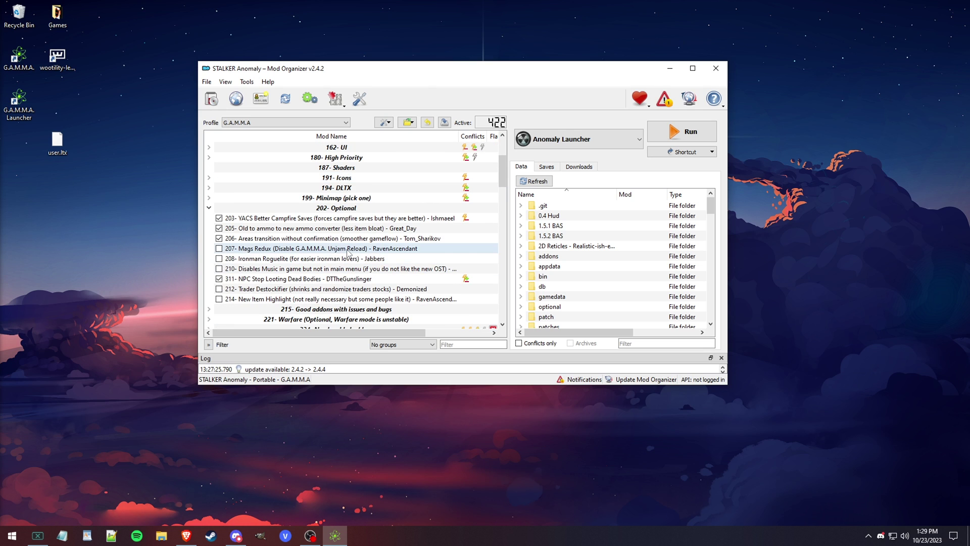
scroll(348, 253, "up", 1)
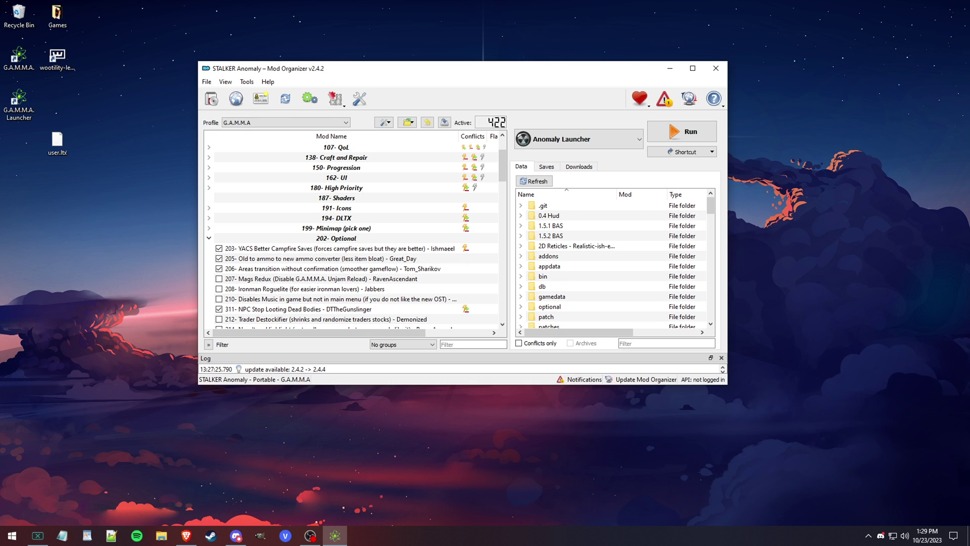
left_click(62, 536)
left_click(335, 535)
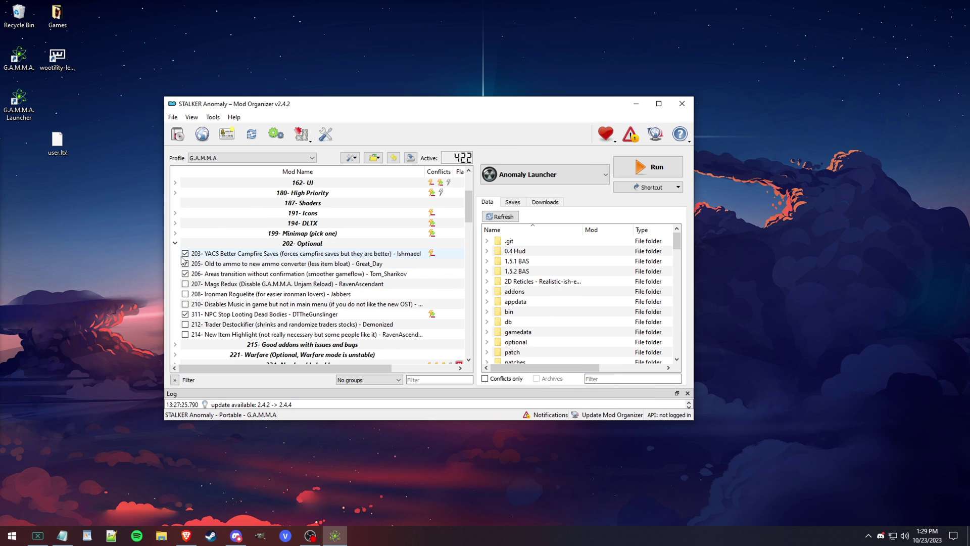
left_click(185, 254)
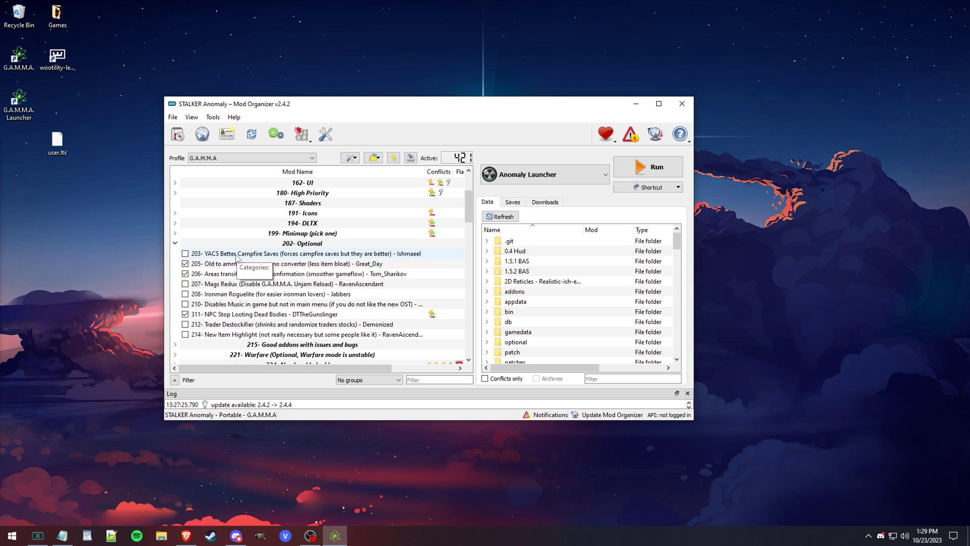
left_click(425, 380)
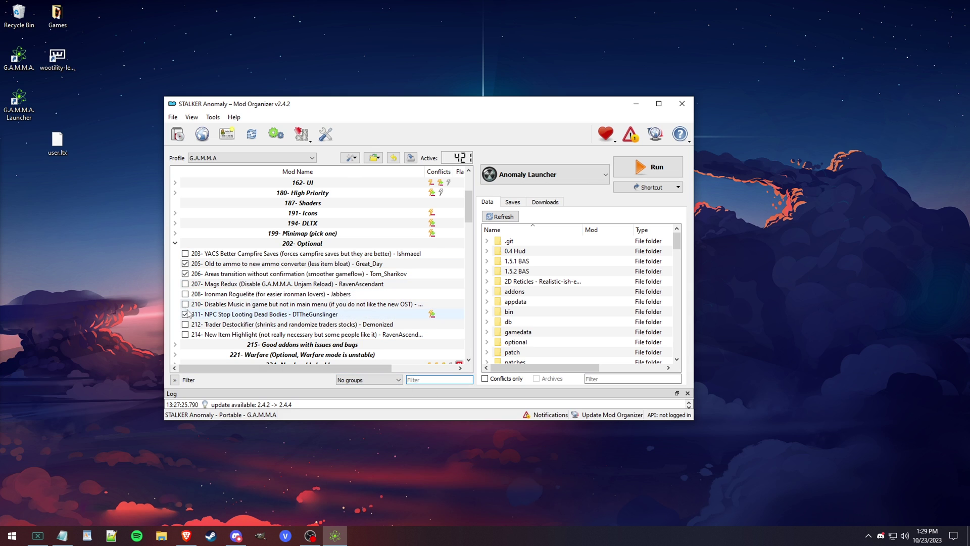
left_click(186, 335)
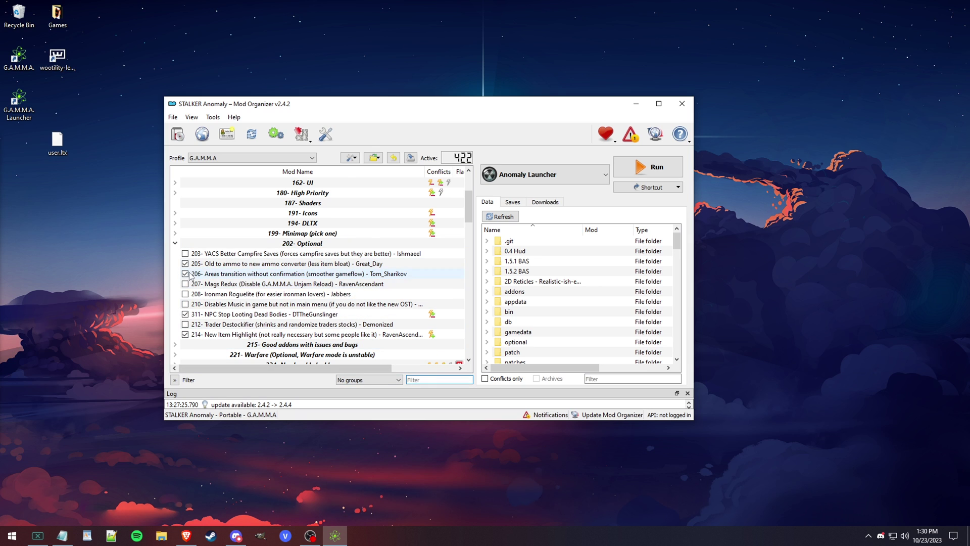
Filter the mod list by "voic" and disable "15- Voiced Actor" and "G.A.M.M.A. Voiced Actor"
left_click(431, 379)
type("voic")
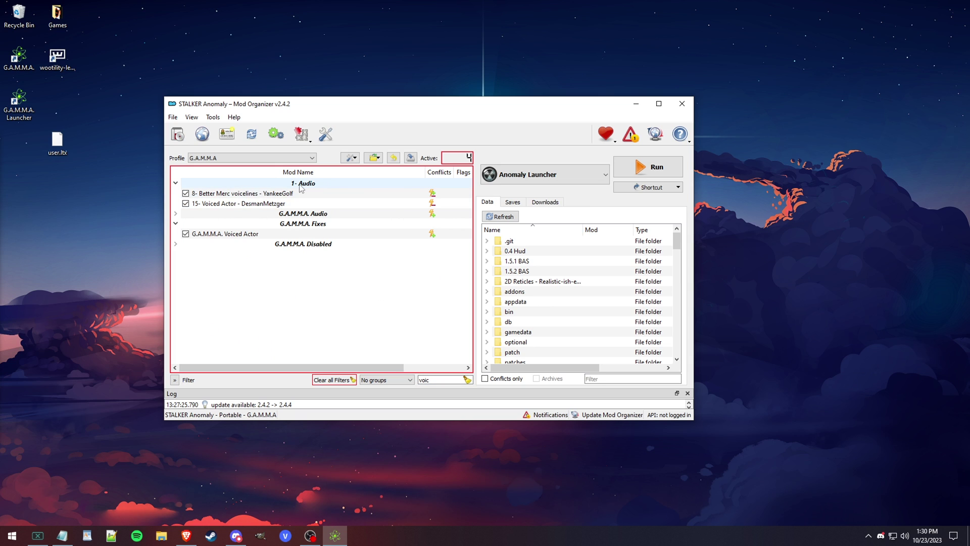
left_click(185, 203)
left_click(185, 233)
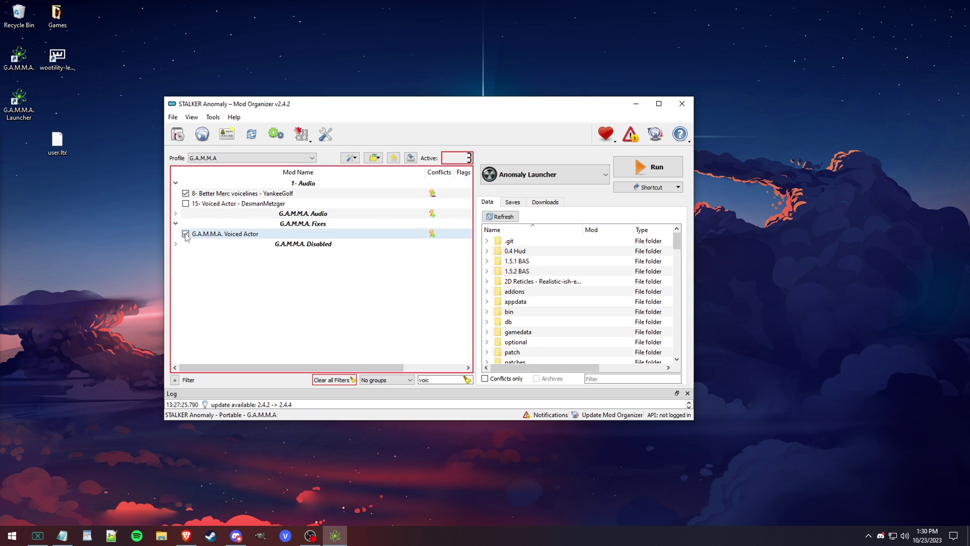
left_click(186, 234)
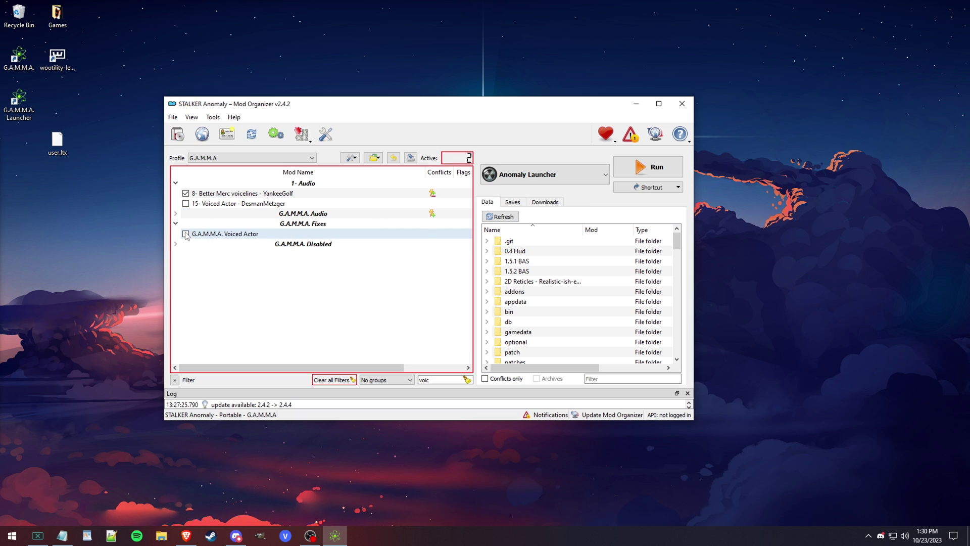
Filter the mod list by "inspect" and disable "G.A.M.M.A. Inspect on double tap F disabler"
double_click(438, 380)
type("inspect")
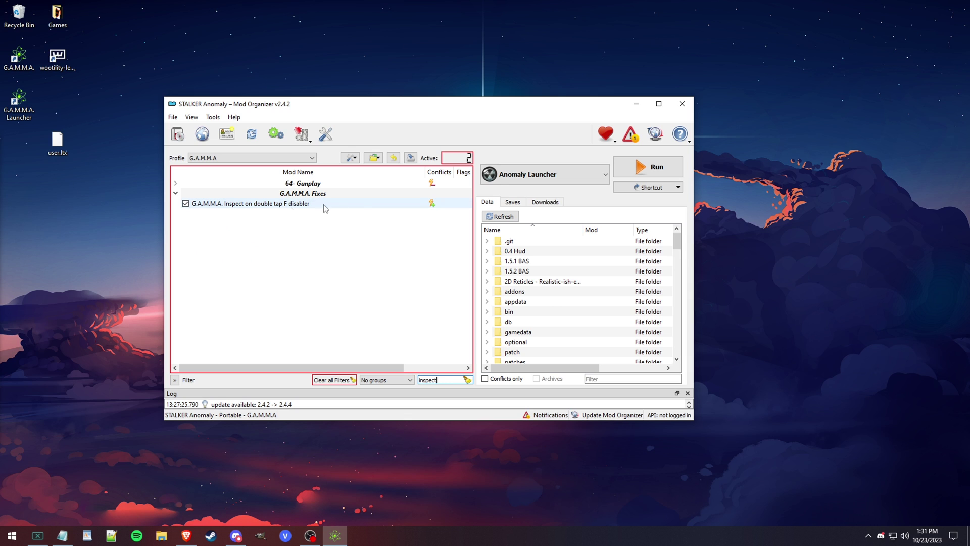
left_click(185, 203)
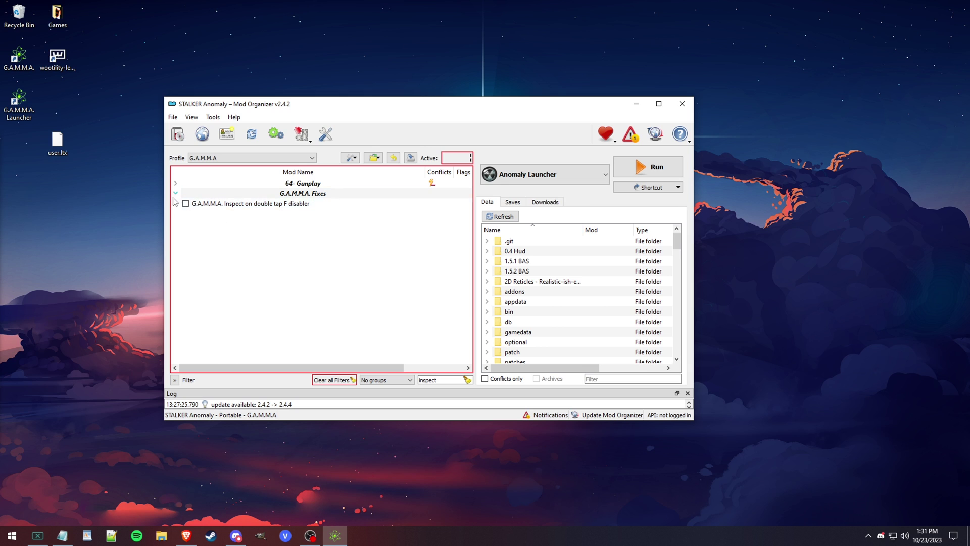
Filter the mod list by "fair" and disable "329- Fair Fast Travel" under "224- Newly added addons"
double_click(433, 386)
key("BackSpace")
type("fair")
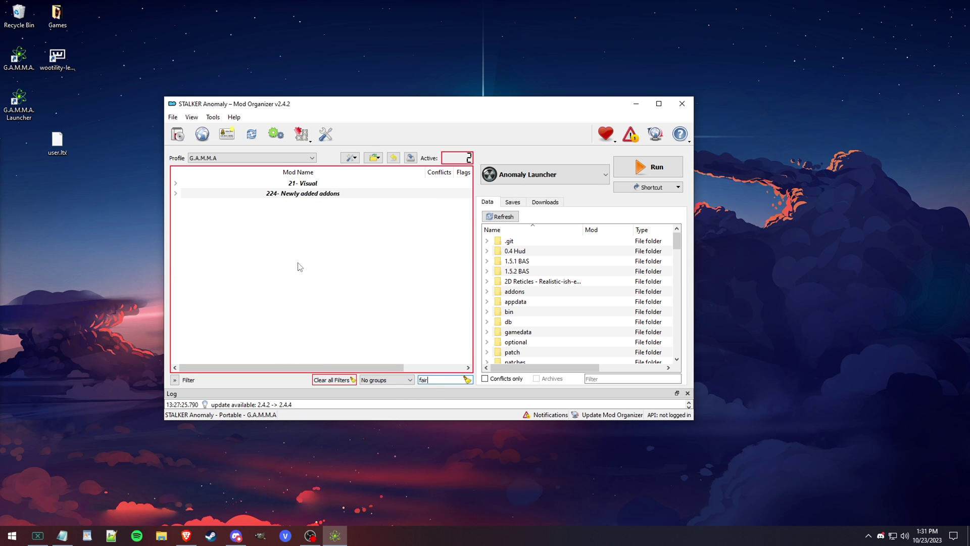
double_click(202, 197)
left_click(185, 203)
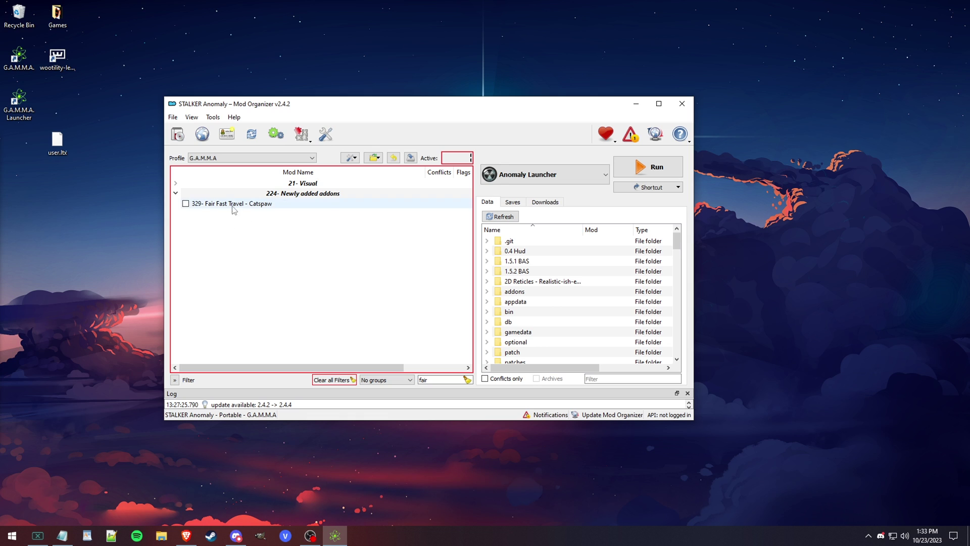
Clear the mod list filter, collapse the expanded groups and check the count of enabled mods
double_click(434, 379)
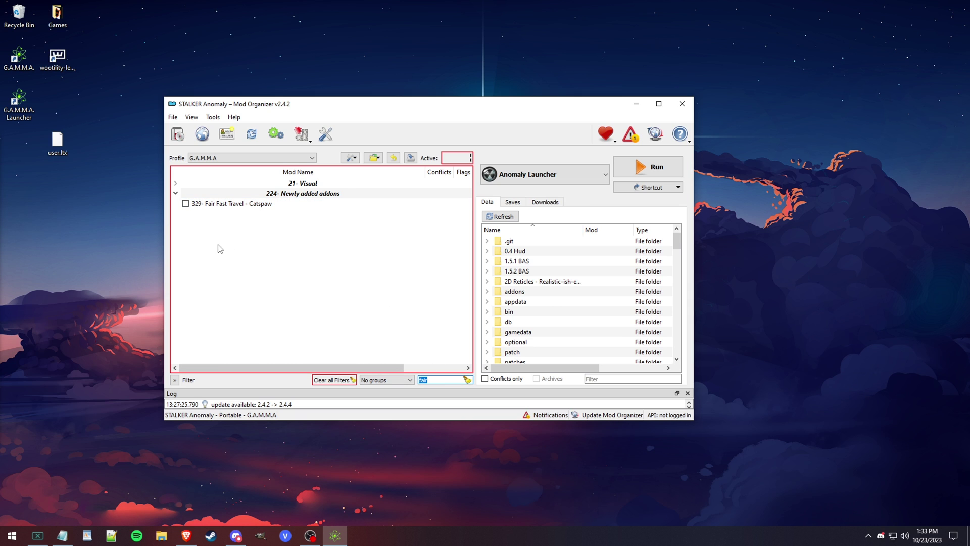
key("BackSpace")
scroll(222, 242, "down", 5)
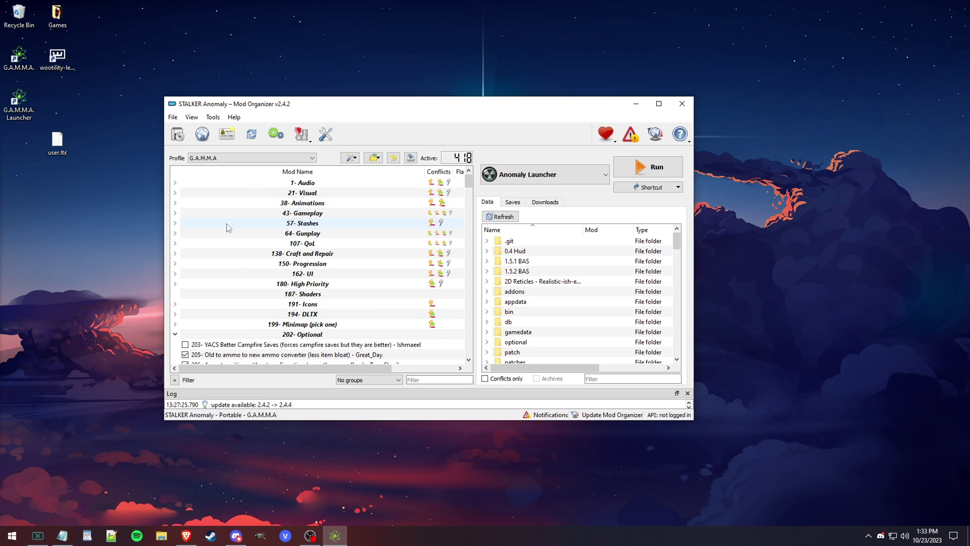
scroll(208, 258, "down", 2)
scroll(212, 268, "down", 4)
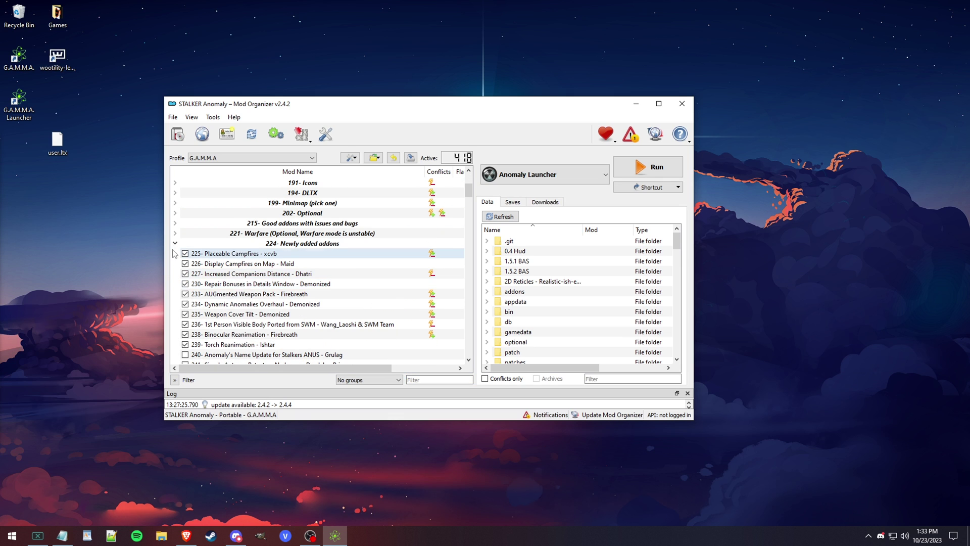
scroll(213, 262, "up", 5)
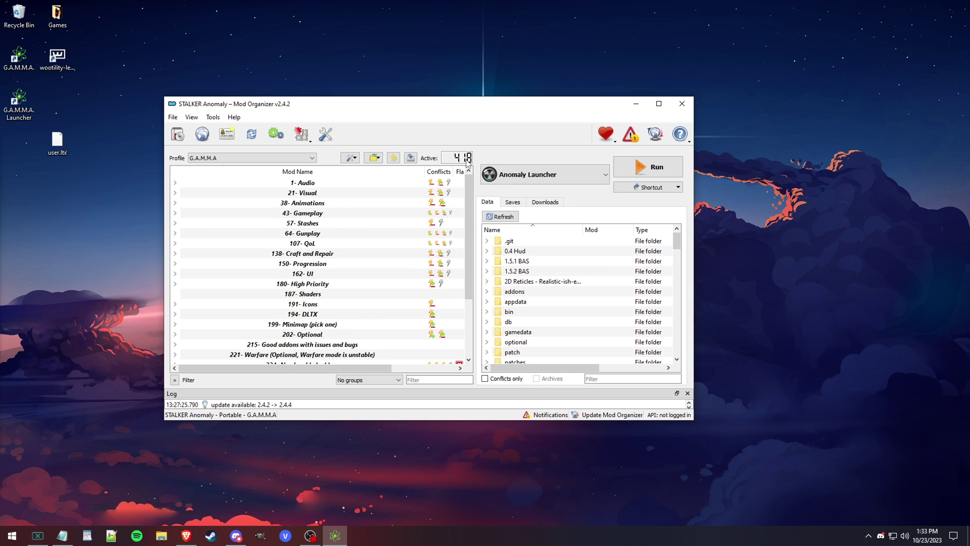
mouse_move(467, 162)
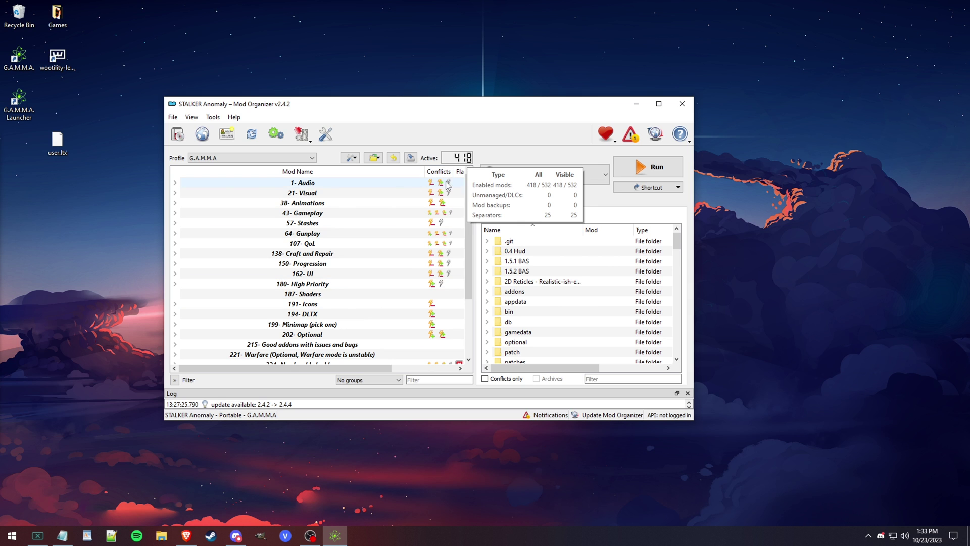
Switch to Discord and read the GAMMA 0.9.1 patch #11 and hotfix posts in the G.A.M.M.A. announcements channel
left_click(236, 535)
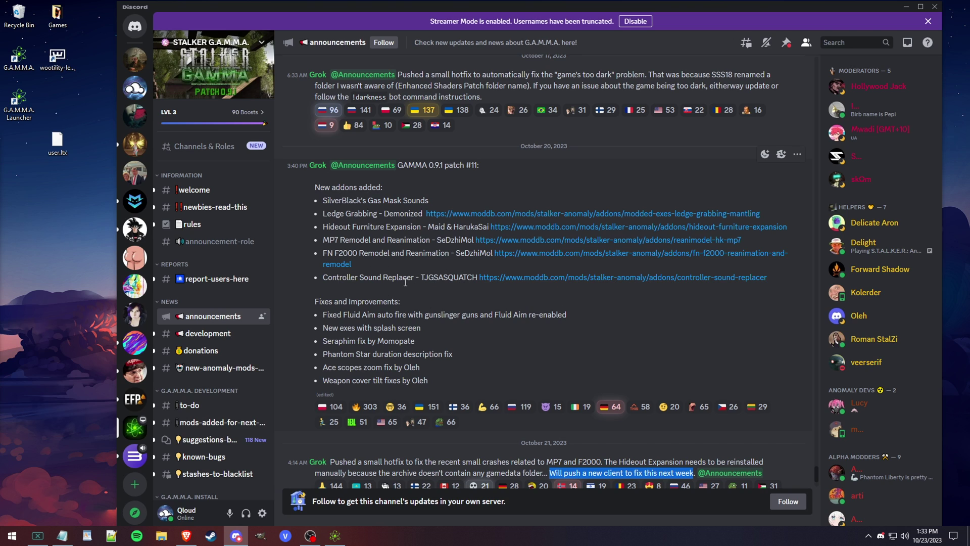
scroll(444, 292, "down", 3)
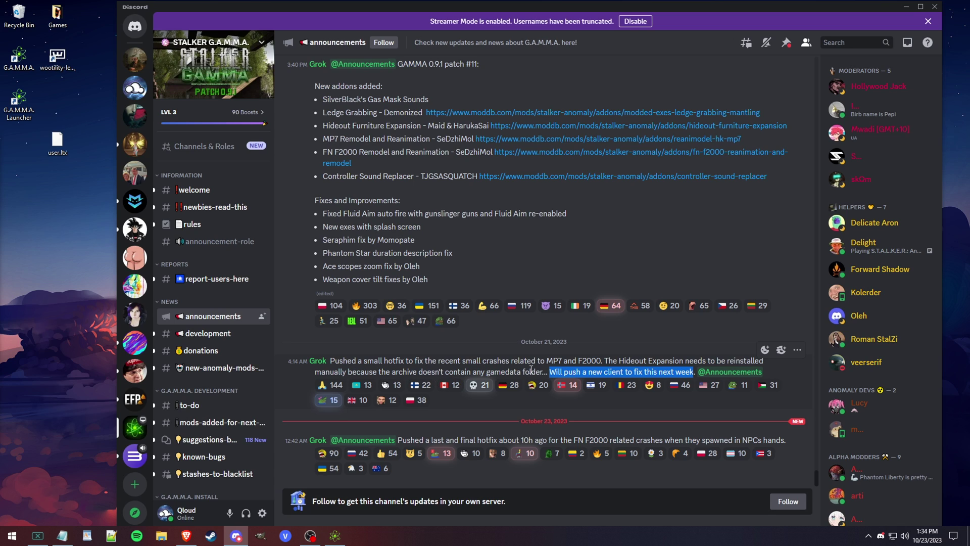
left_click_drag(321, 372, 417, 373)
left_click(579, 319)
left_click(906, 7)
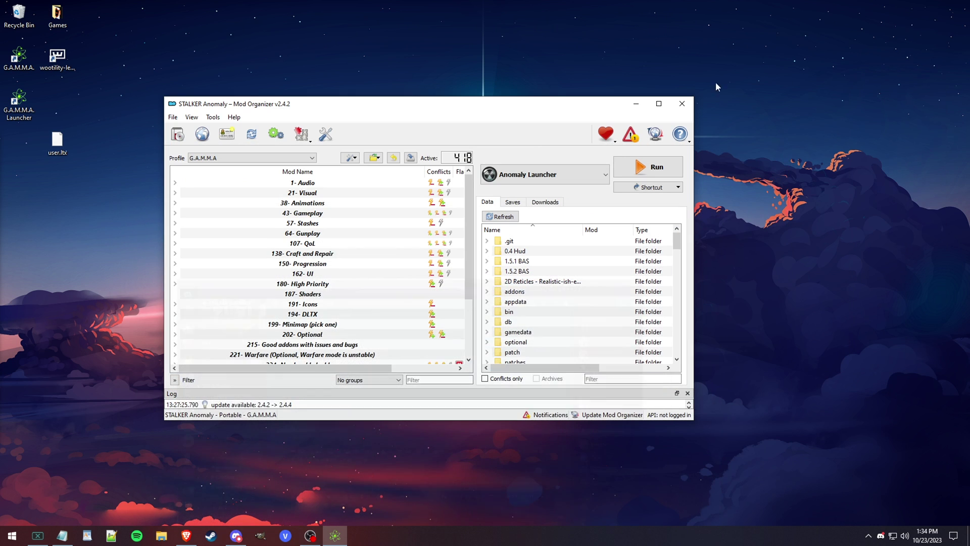
Delete the "G.A.M.M.A. Launcher" shortcut from the desktop
left_click_drag(377, 108, 395, 100)
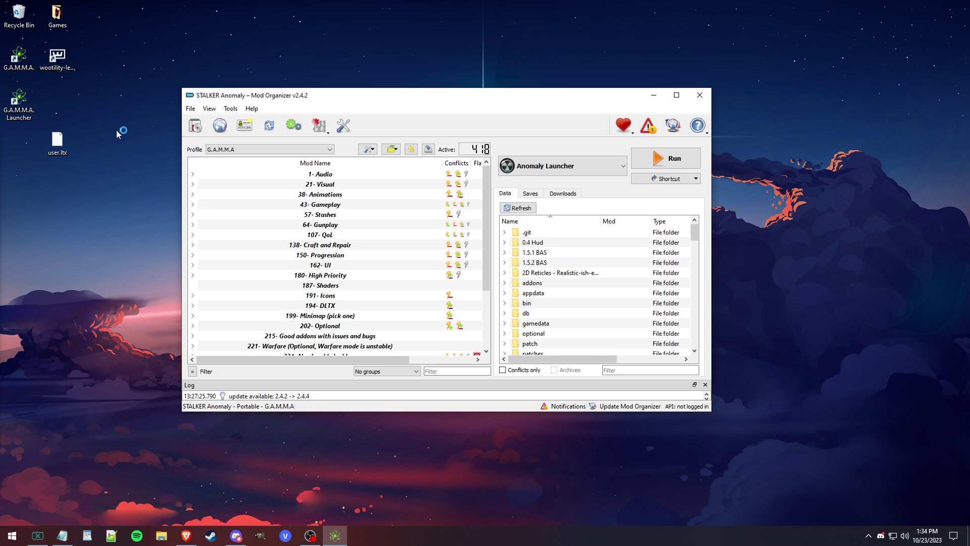
left_click(19, 104)
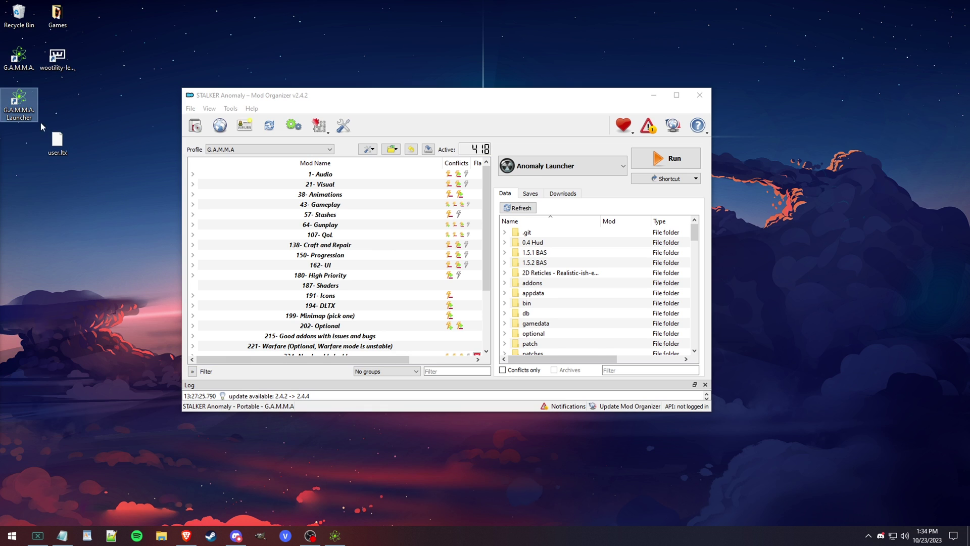
key("Delete")
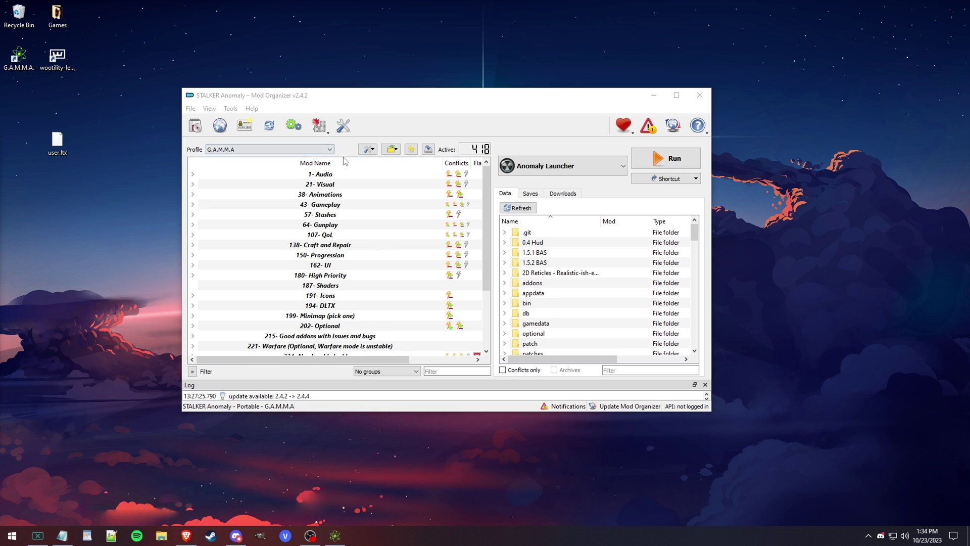